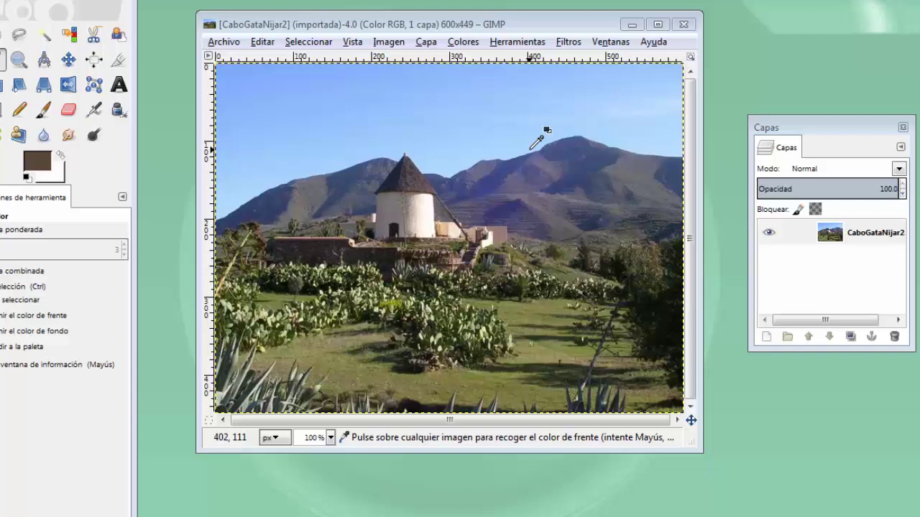
Tear off the Colores > Componentes submenu as a floating window above the lowered Capas dock.
{"action": "right_click", "coordinate": [483, 134]}
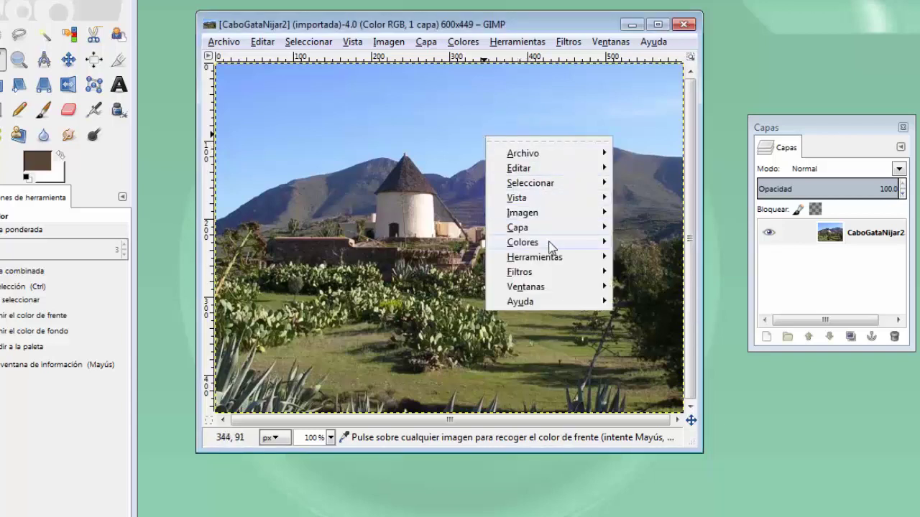
{"action": "mouse_move", "coordinate": [523, 242]}
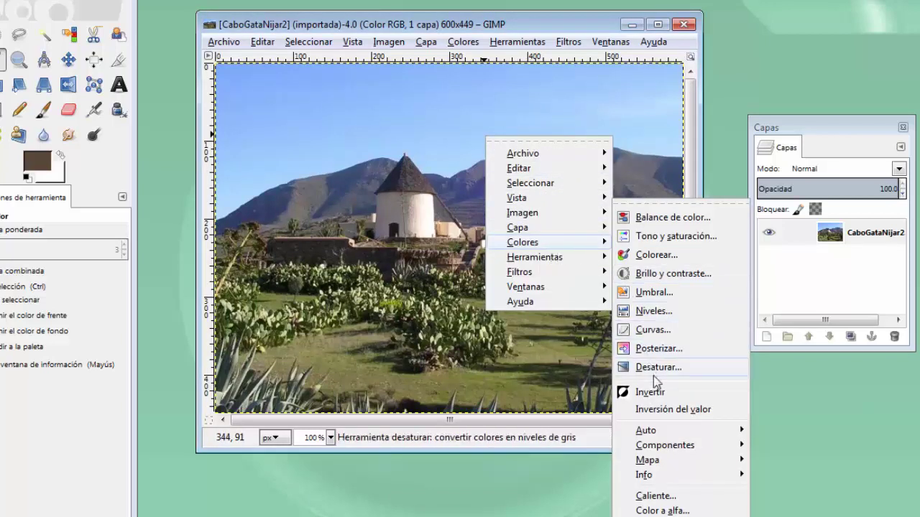
{"action": "mouse_move", "coordinate": [664, 446]}
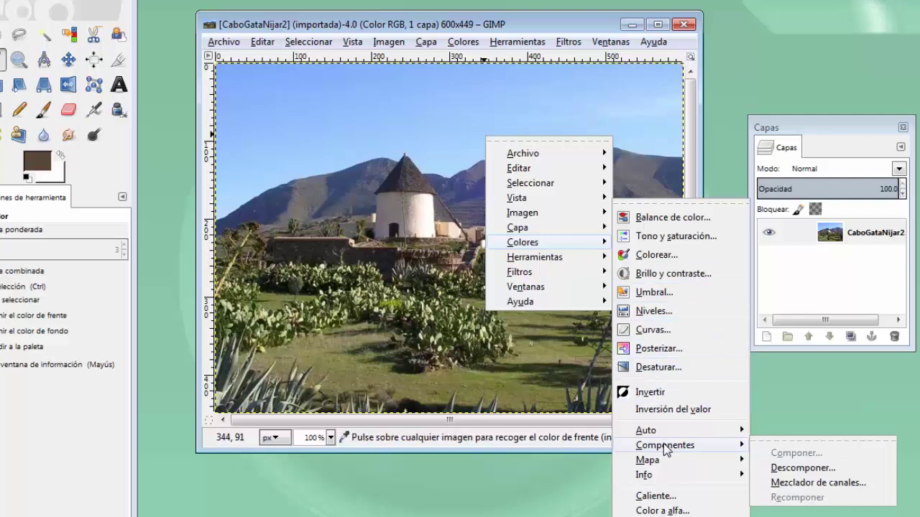
{"action": "left_click", "coordinate": [780, 441]}
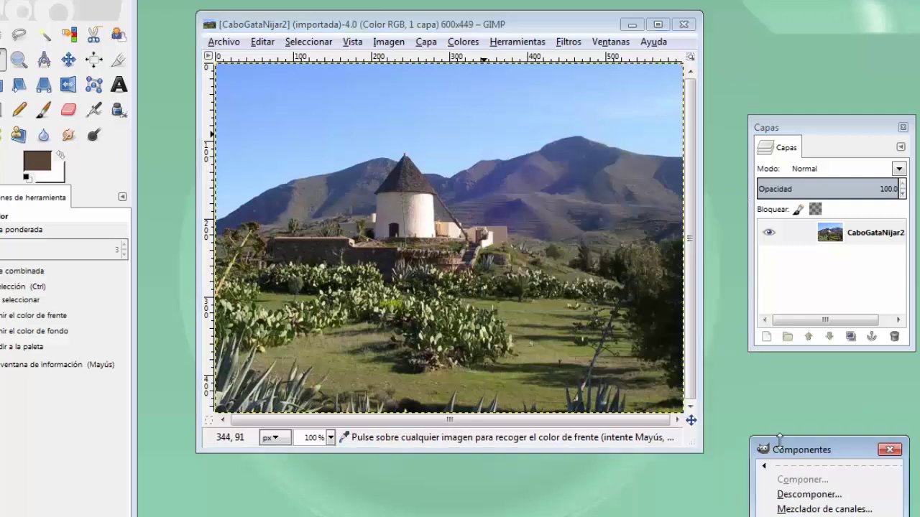
{"action": "left_click_drag", "start_coordinate": [795, 451], "coordinate": [774, 30]}
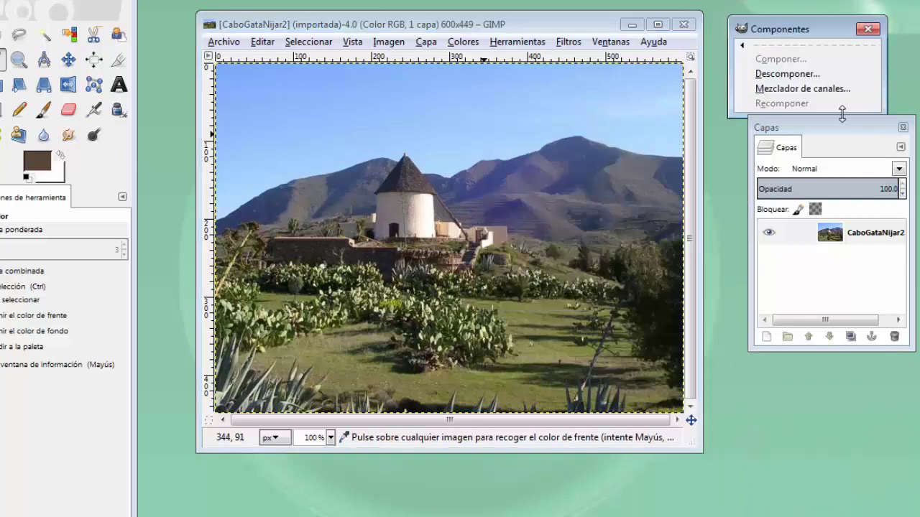
{"action": "left_click_drag", "start_coordinate": [842, 126], "coordinate": [820, 203]}
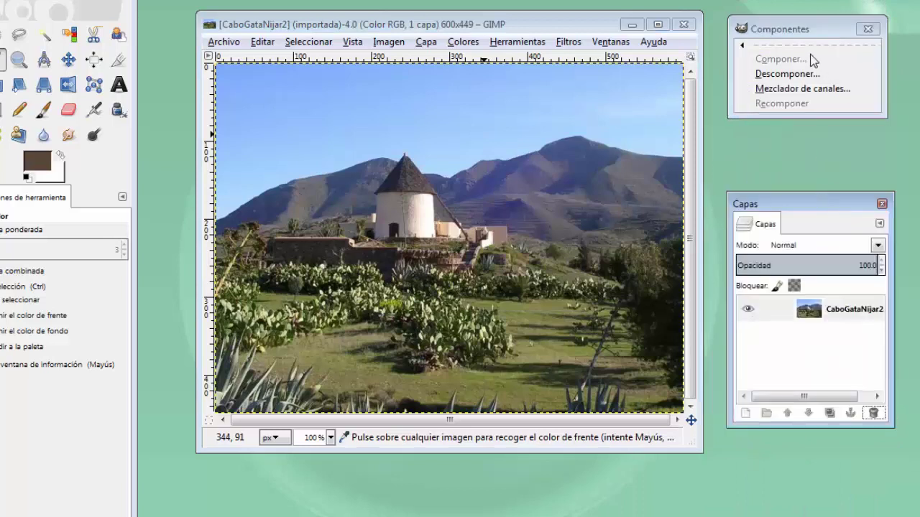
{"action": "left_click", "coordinate": [796, 33]}
{"action": "left_click_drag", "start_coordinate": [796, 30], "coordinate": [793, 56]}
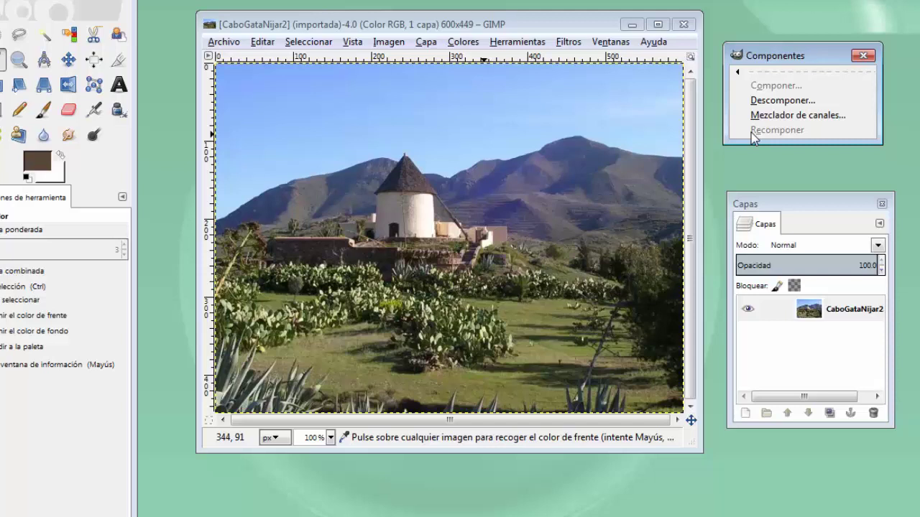
{"action": "left_click", "coordinate": [760, 101]}
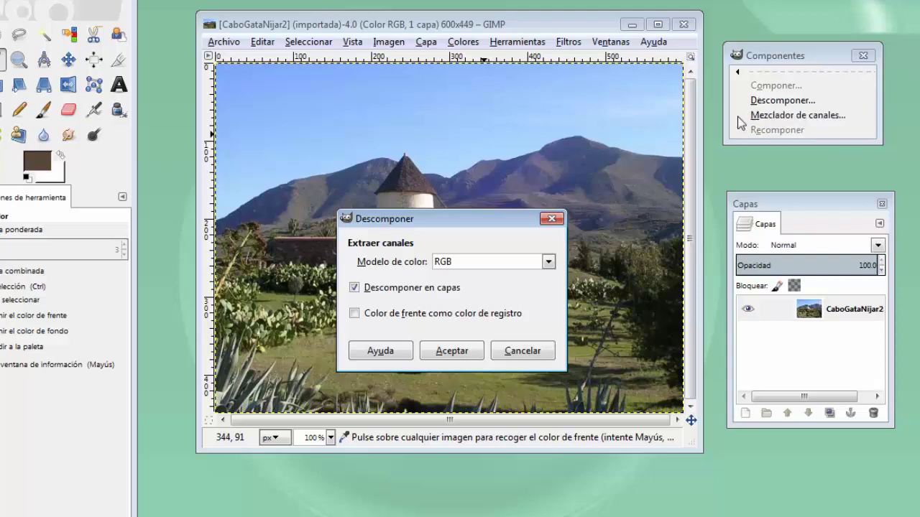
{"action": "left_click", "coordinate": [515, 264]}
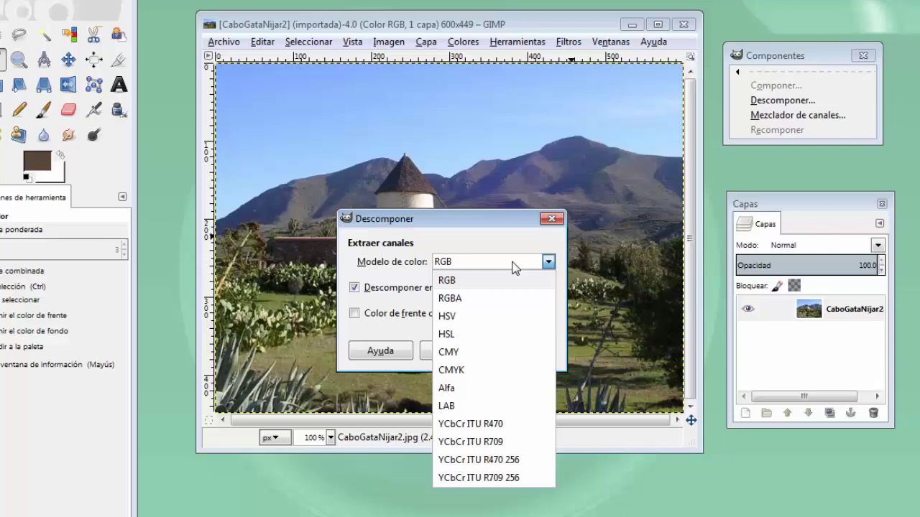
{"action": "left_click", "coordinate": [514, 264]}
{"action": "left_click", "coordinate": [472, 352]}
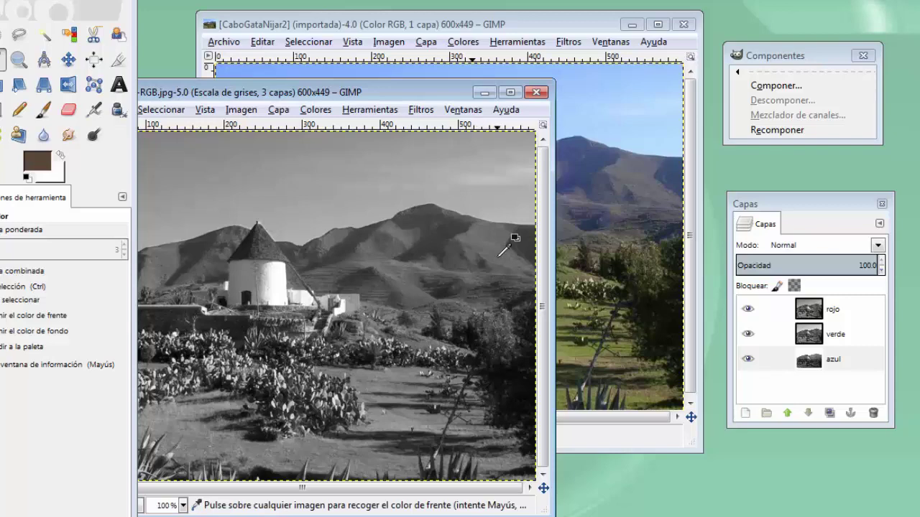
{"action": "left_click_drag", "start_coordinate": [440, 100], "coordinate": [581, 94]}
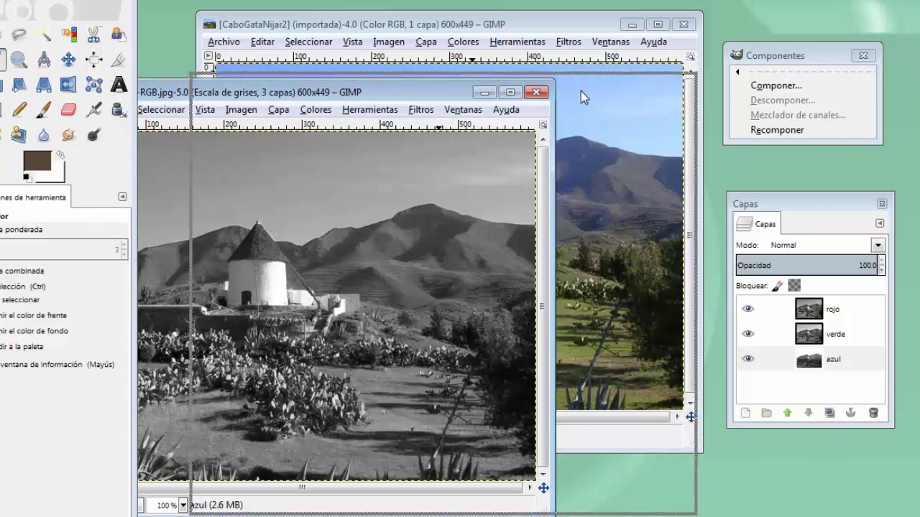
{"action": "left_click", "coordinate": [747, 309]}
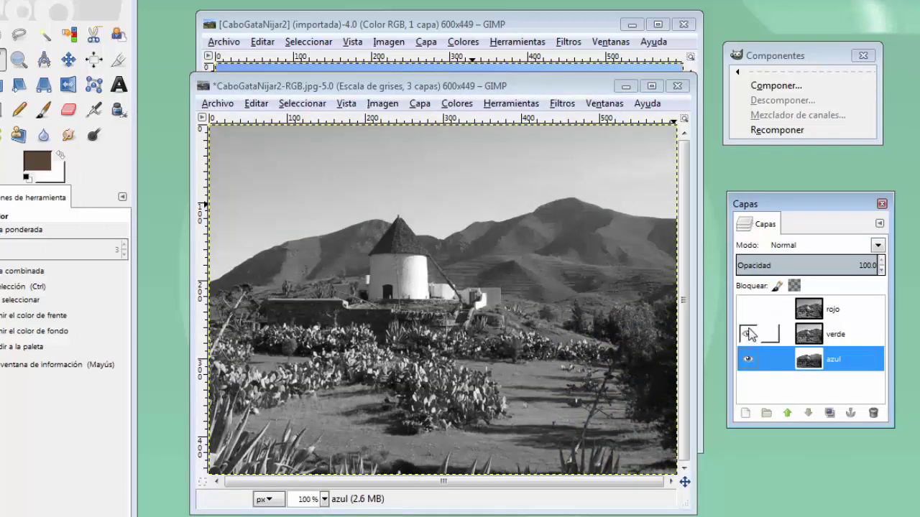
{"action": "left_click", "coordinate": [748, 334]}
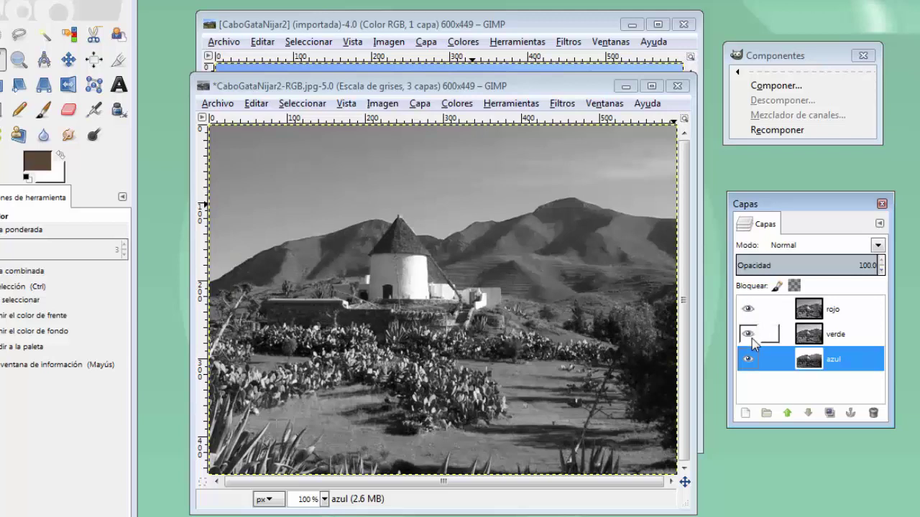
{"action": "left_click", "coordinate": [748, 309]}
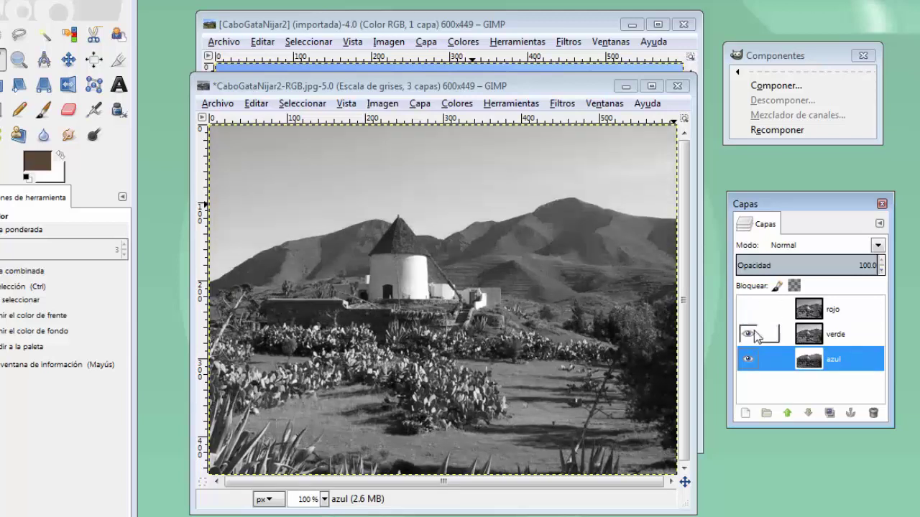
{"action": "left_click", "coordinate": [749, 335]}
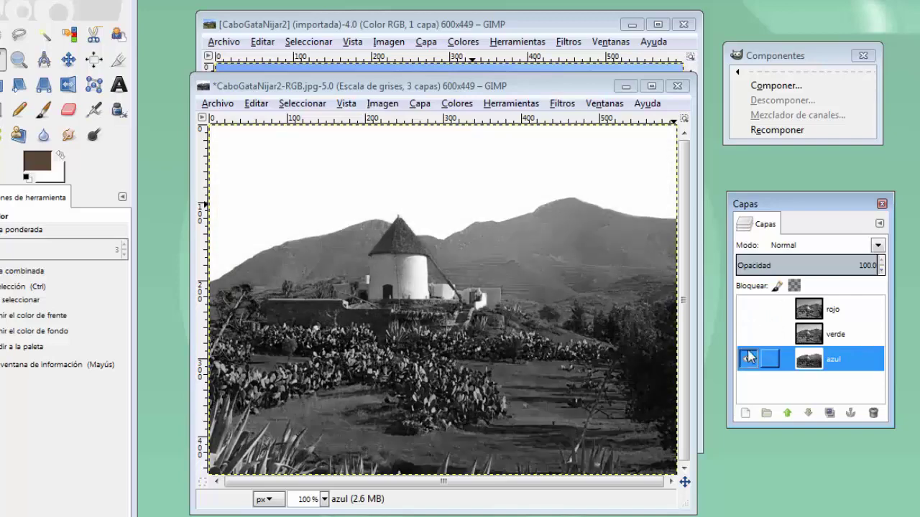
{"action": "left_click", "coordinate": [677, 87]}
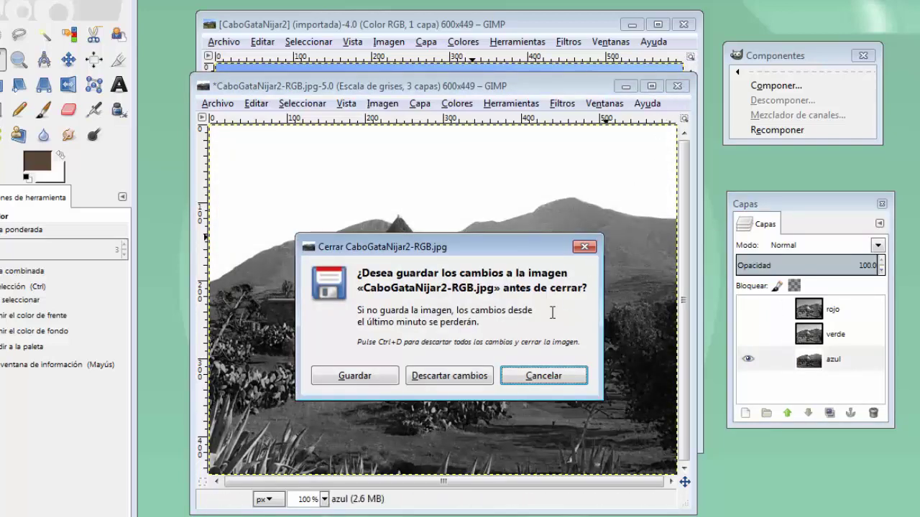
{"action": "left_click", "coordinate": [468, 378]}
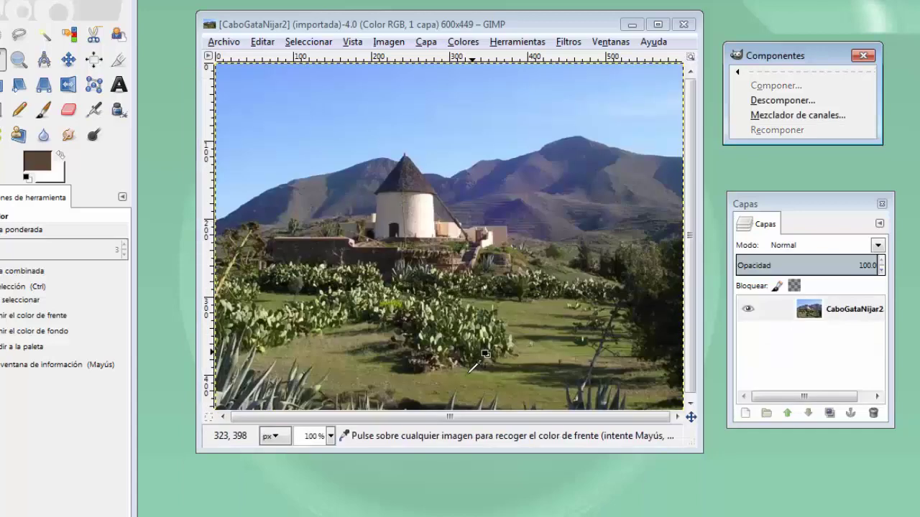
Set Mezclador de canales red output to Rojo -54.8, Verde 51.9, with luminosity preserved.
{"action": "left_click", "coordinate": [786, 116]}
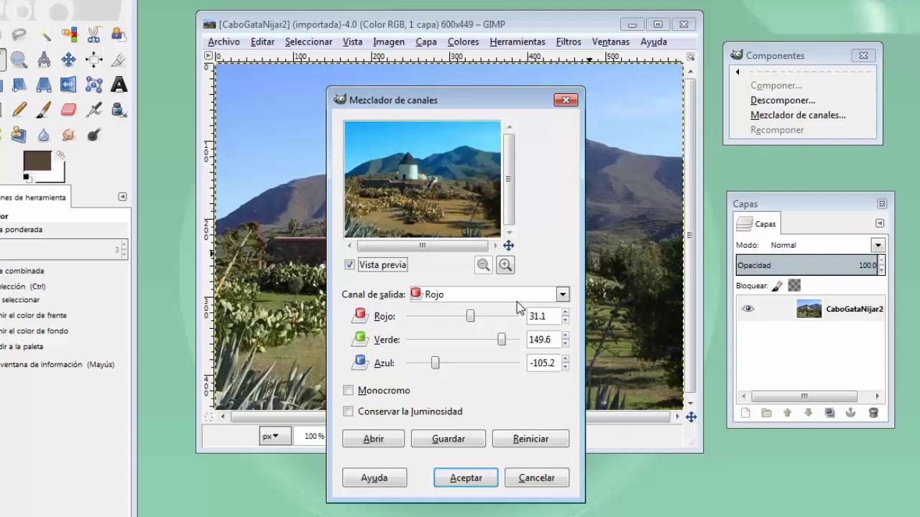
{"action": "left_click_drag", "start_coordinate": [471, 317], "coordinate": [450, 321]}
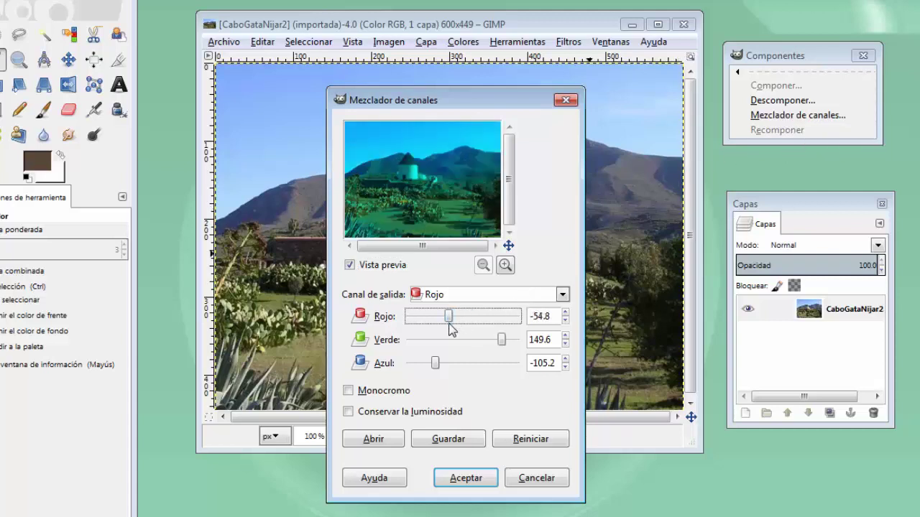
{"action": "left_click_drag", "start_coordinate": [500, 342], "coordinate": [477, 342]}
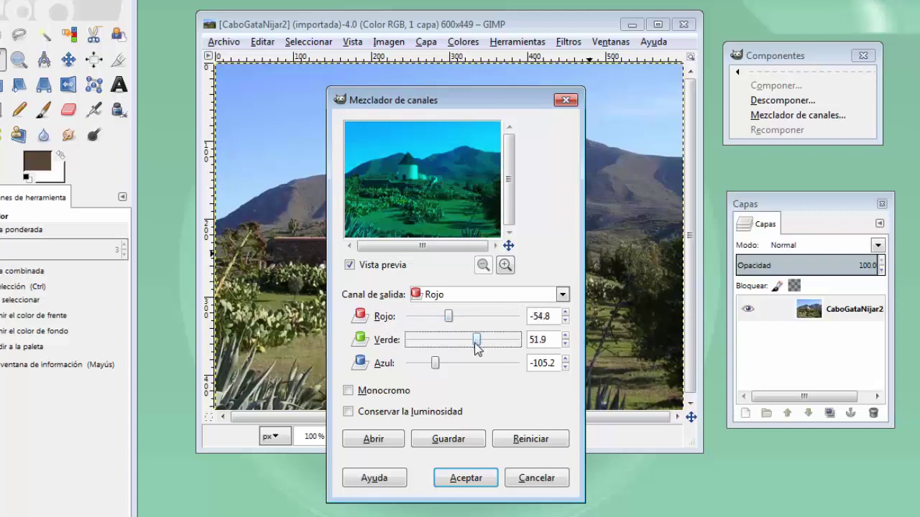
{"action": "left_click", "coordinate": [349, 391]}
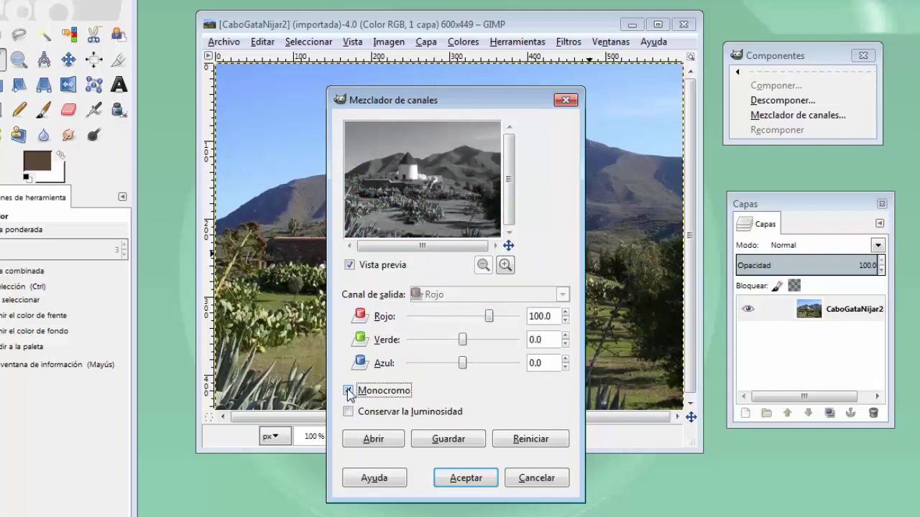
{"action": "left_click", "coordinate": [348, 391]}
{"action": "left_click", "coordinate": [348, 412]}
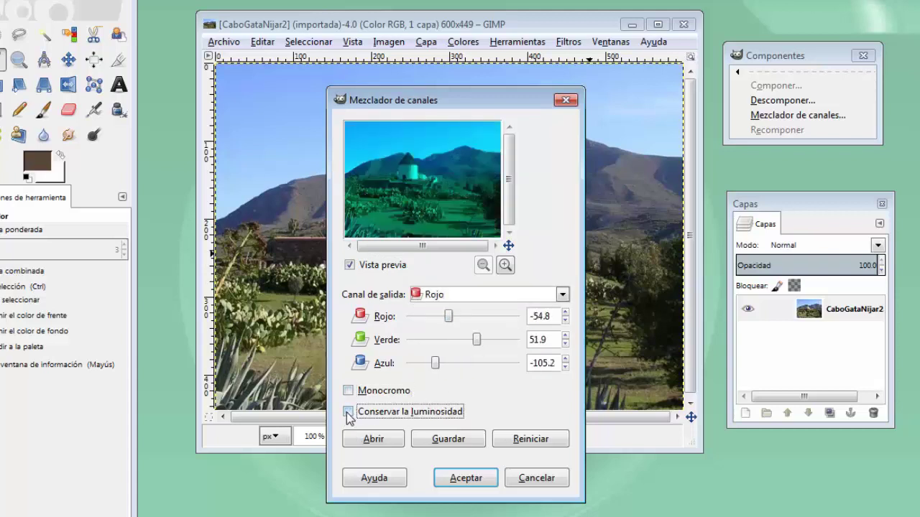
Apply the cyan-green channel mix, then undo it to restore the original colours.
{"action": "left_click", "coordinate": [465, 478]}
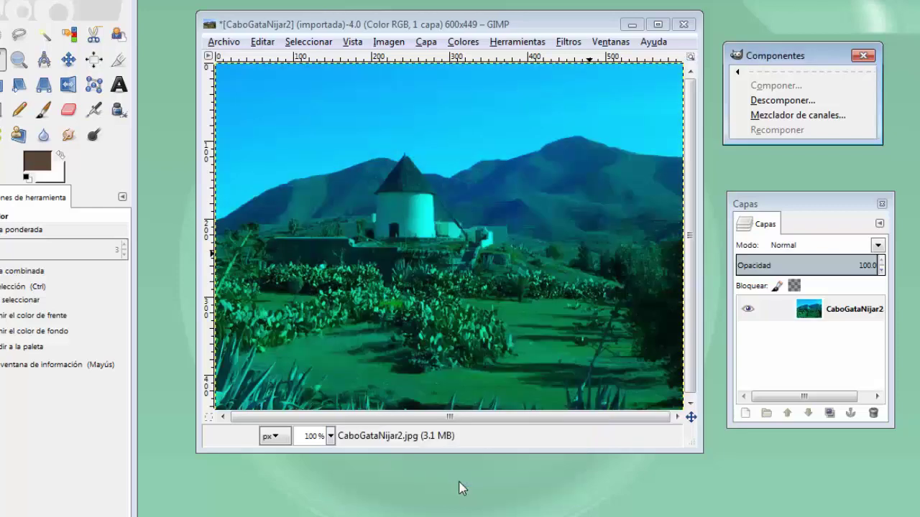
{"action": "left_click", "coordinate": [508, 27]}
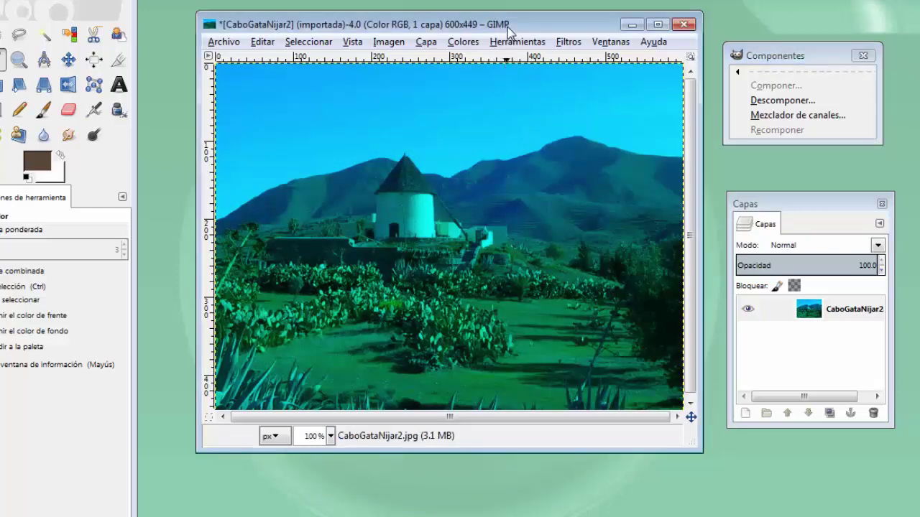
{"action": "key", "text": "ctrl+z"}
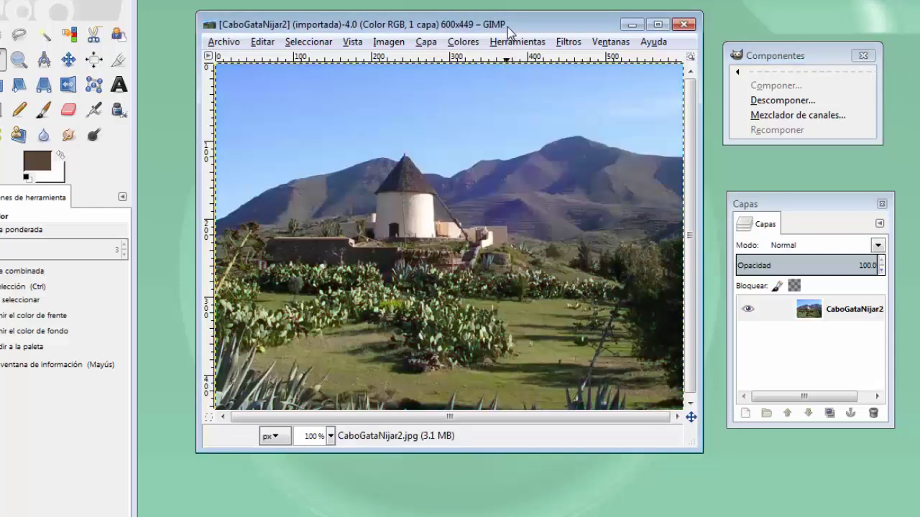
Close the Componentes window and tear off the Colores > Mapa submenu instead.
{"action": "left_click", "coordinate": [863, 55]}
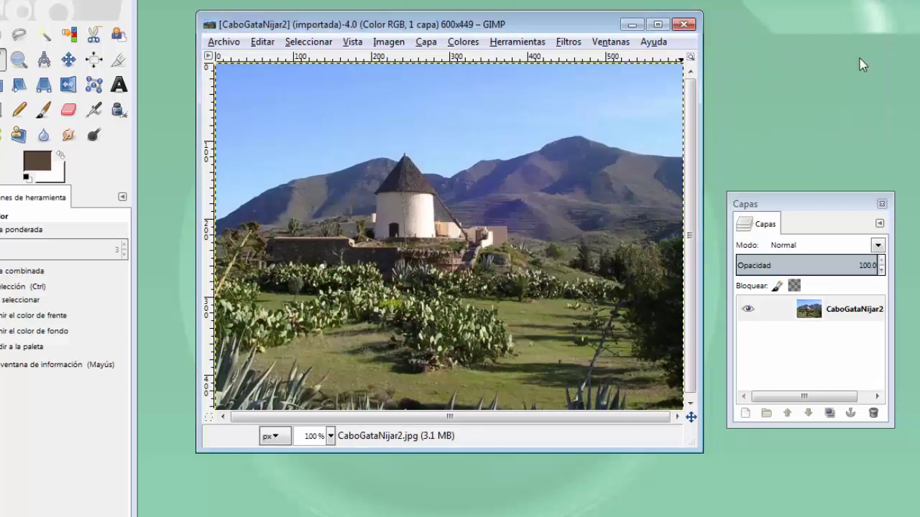
{"action": "right_click", "coordinate": [474, 174]}
{"action": "mouse_move", "coordinate": [512, 280]}
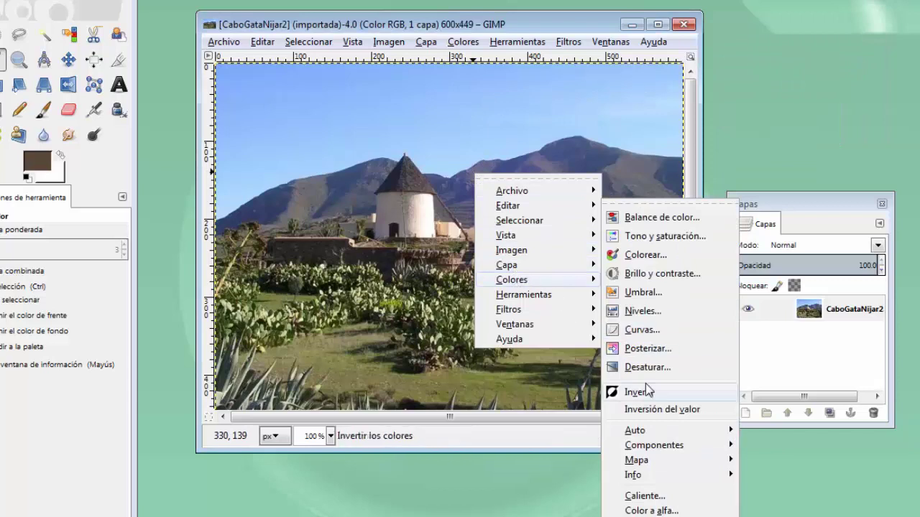
{"action": "mouse_move", "coordinate": [636, 459]}
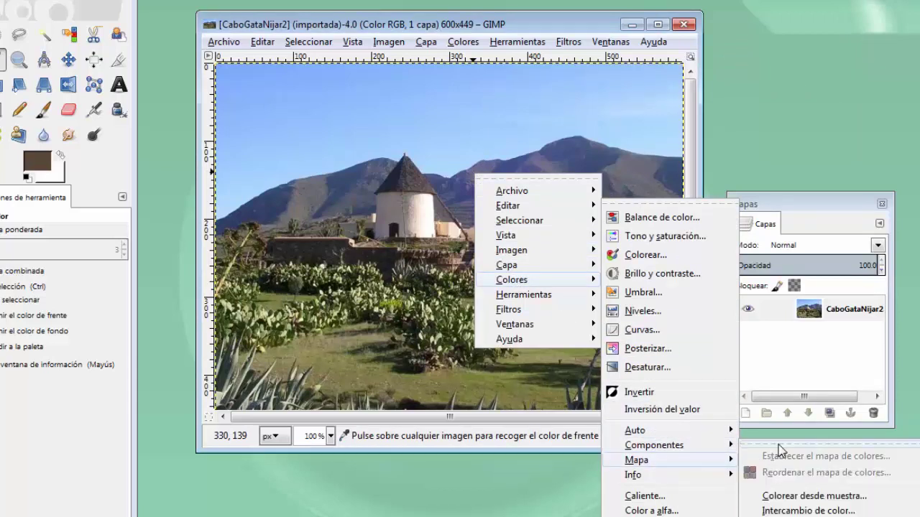
{"action": "left_click", "coordinate": [779, 441]}
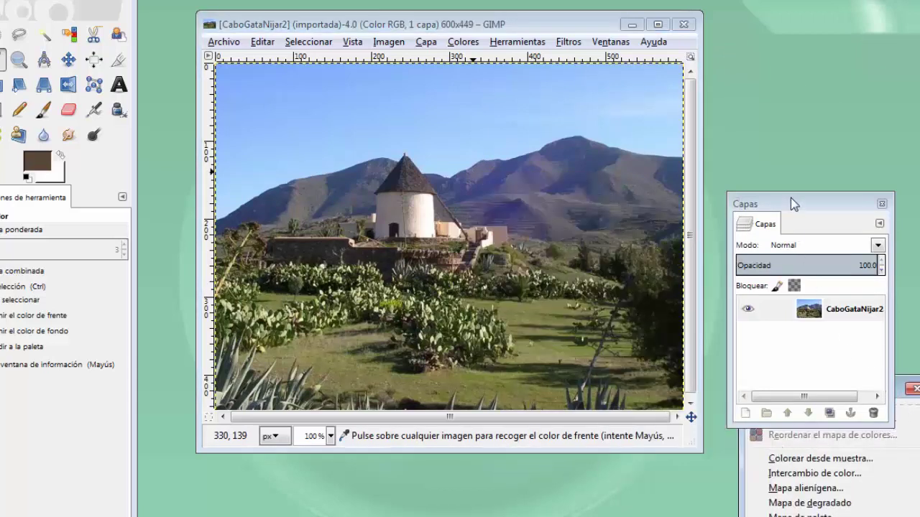
Arrange the Mapa list and Capas panel fully in view, then start Intercambio de color.
{"action": "left_click_drag", "start_coordinate": [791, 199], "coordinate": [875, 199]}
{"action": "left_click_drag", "start_coordinate": [776, 389], "coordinate": [741, 34]}
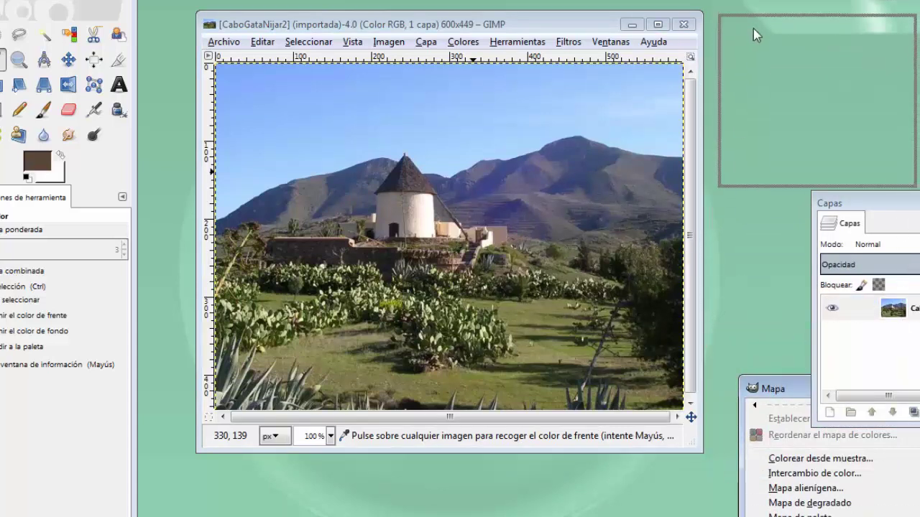
{"action": "left_click_drag", "start_coordinate": [859, 195], "coordinate": [770, 240]}
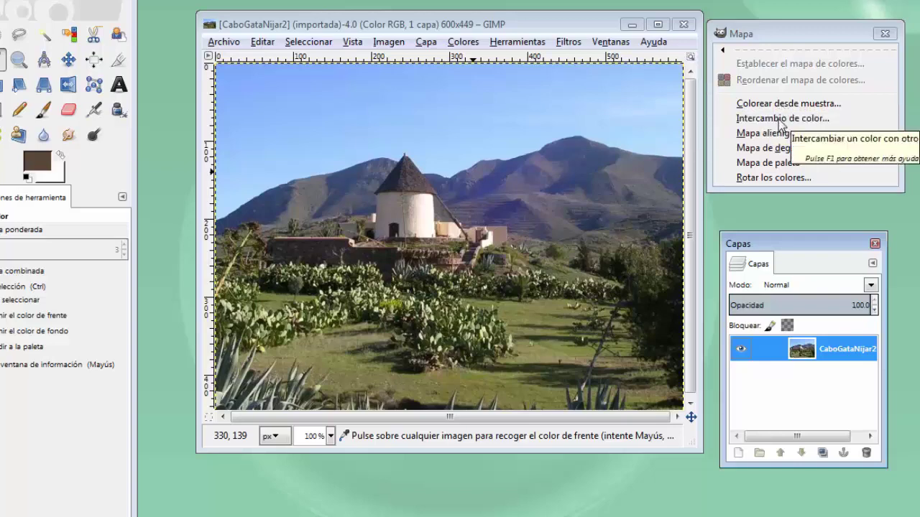
{"action": "left_click", "coordinate": [781, 119]}
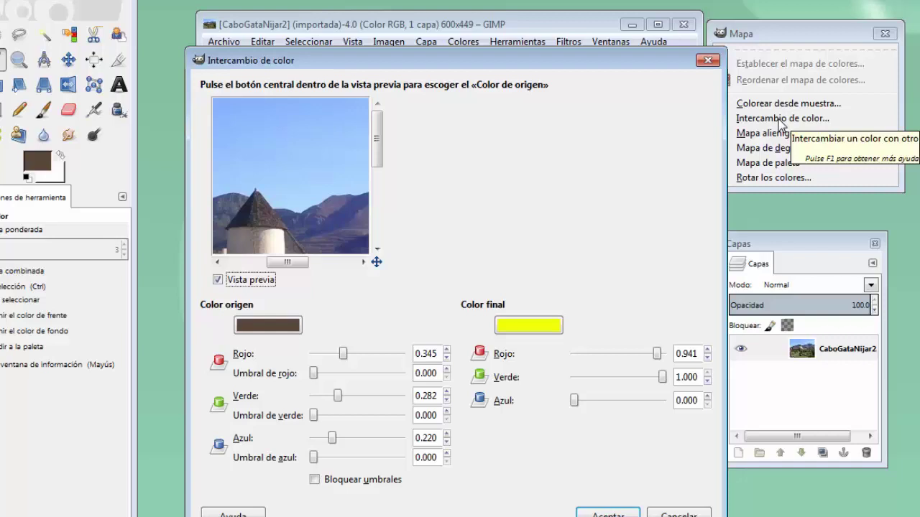
Pick sky blue and purple mountain tones from the preview as Color origen.
{"action": "middle_click", "coordinate": [255, 146]}
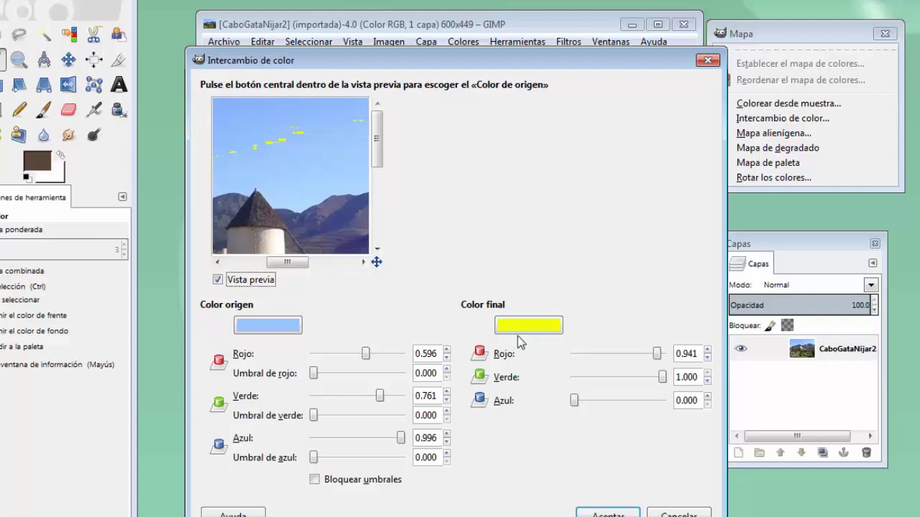
{"action": "middle_click", "coordinate": [290, 158]}
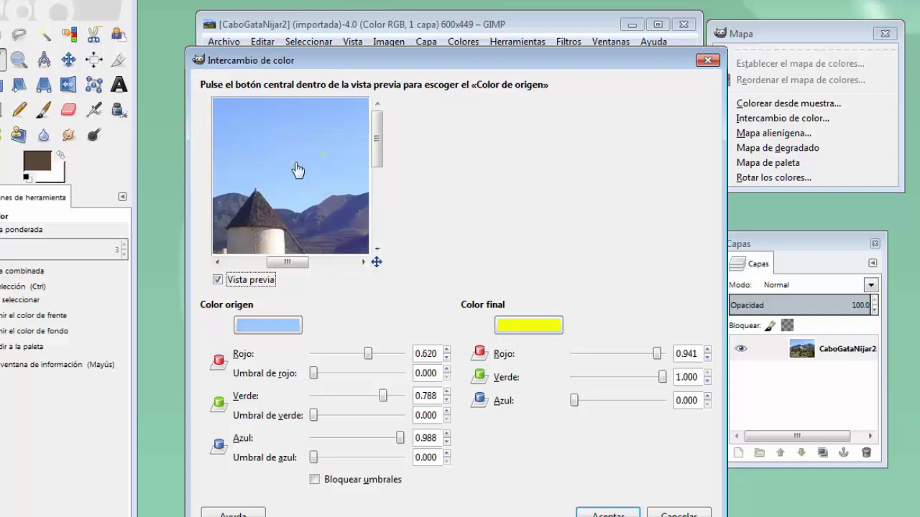
{"action": "middle_click", "coordinate": [296, 183]}
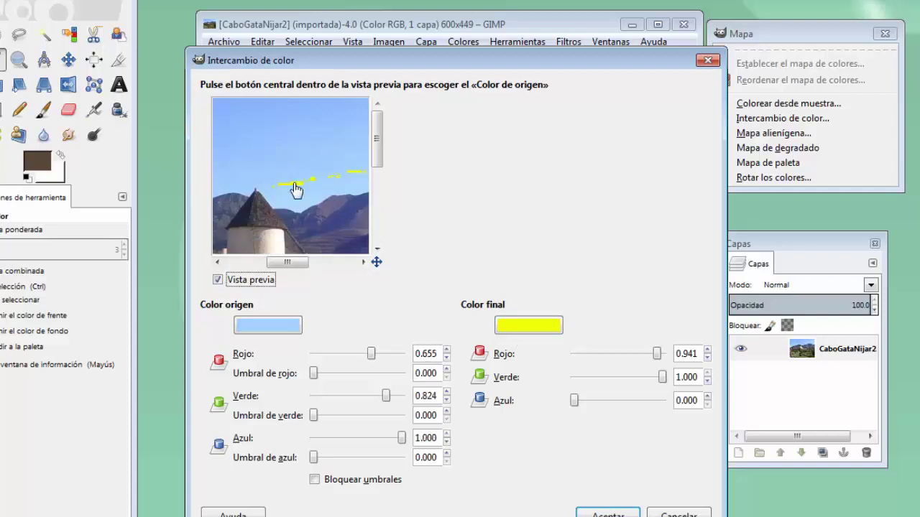
{"action": "middle_click", "coordinate": [327, 218]}
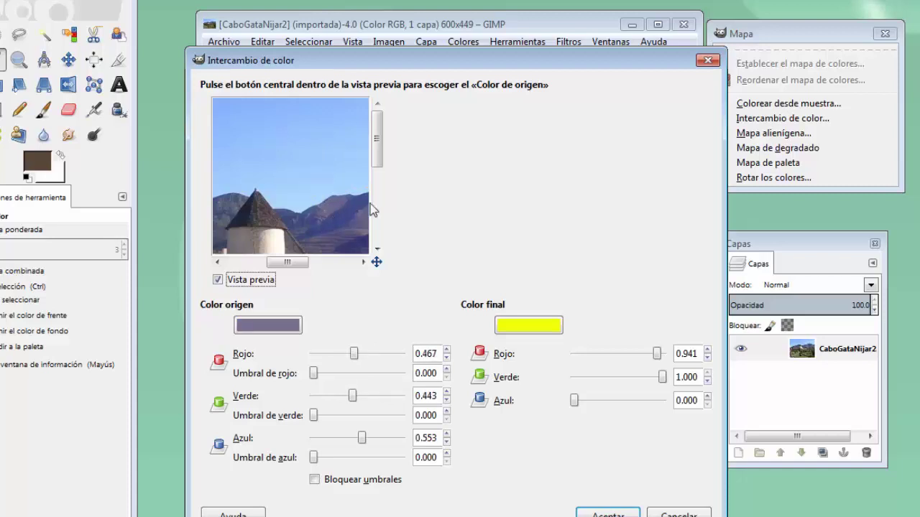
Pan the preview, try olive cactus and sky tones as origin, then cancel the swap.
{"action": "left_click_drag", "start_coordinate": [301, 261], "coordinate": [364, 253]}
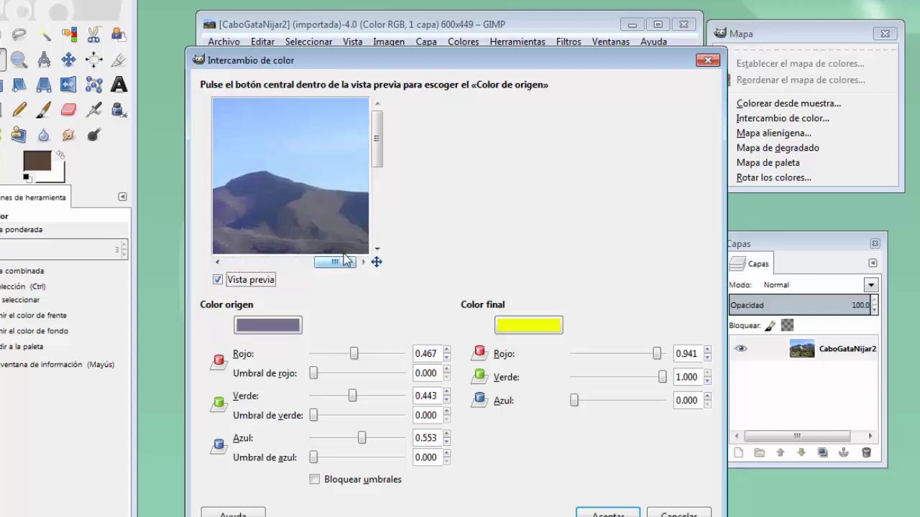
{"action": "left_click_drag", "start_coordinate": [376, 156], "coordinate": [377, 226]}
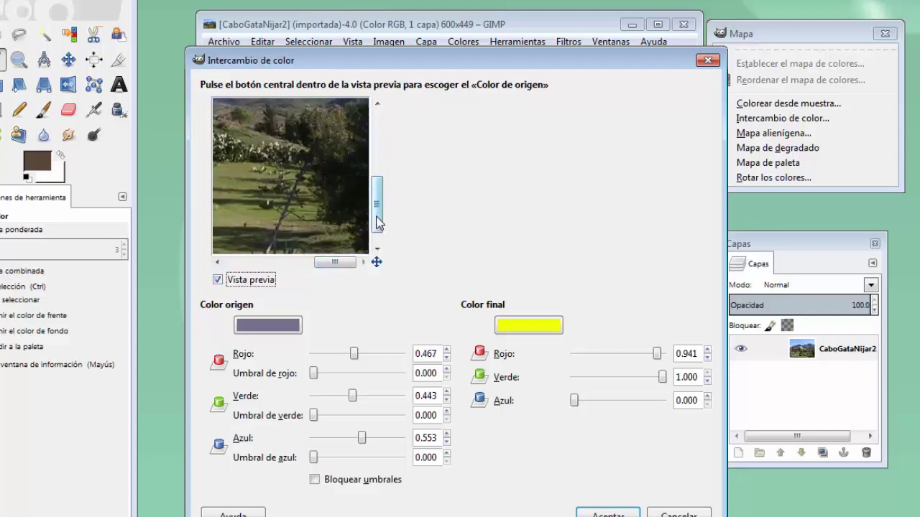
{"action": "left_click_drag", "start_coordinate": [335, 263], "coordinate": [284, 264]}
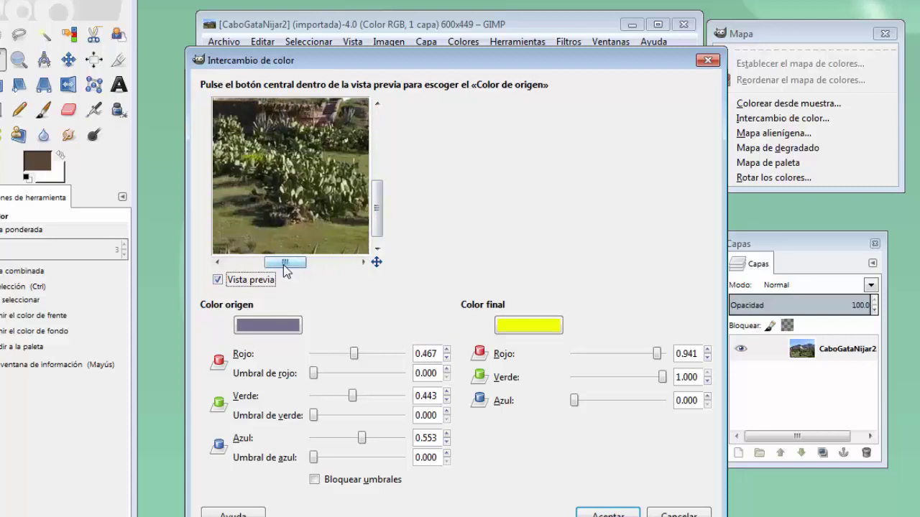
{"action": "middle_click", "coordinate": [299, 238]}
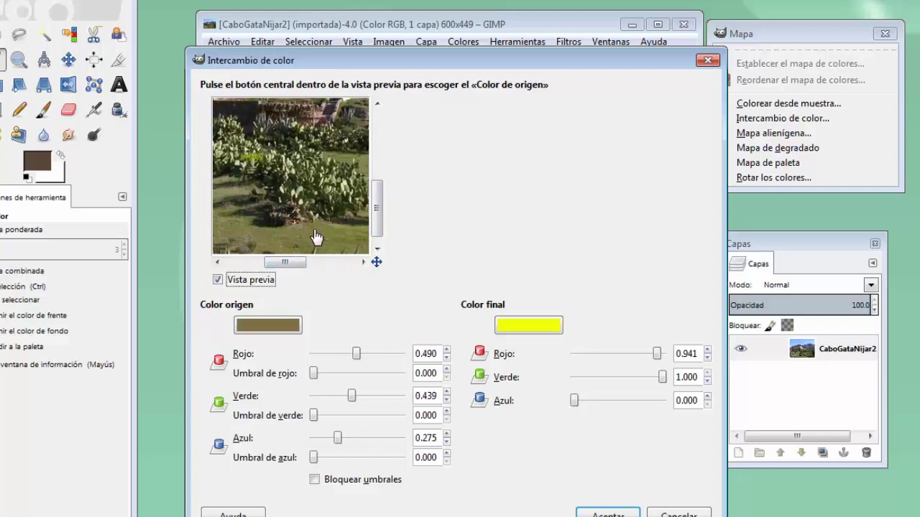
{"action": "middle_click", "coordinate": [317, 237]}
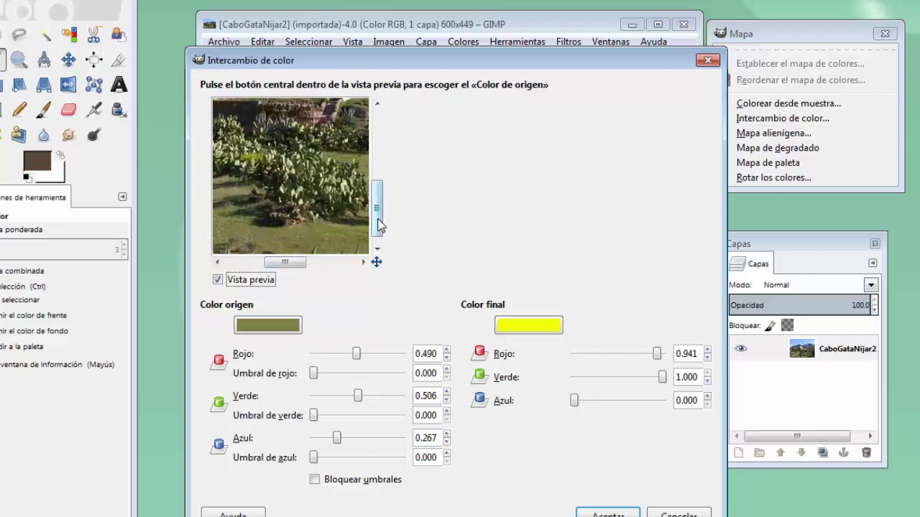
{"action": "left_click_drag", "start_coordinate": [376, 208], "coordinate": [375, 149]}
{"action": "middle_click", "coordinate": [321, 180]}
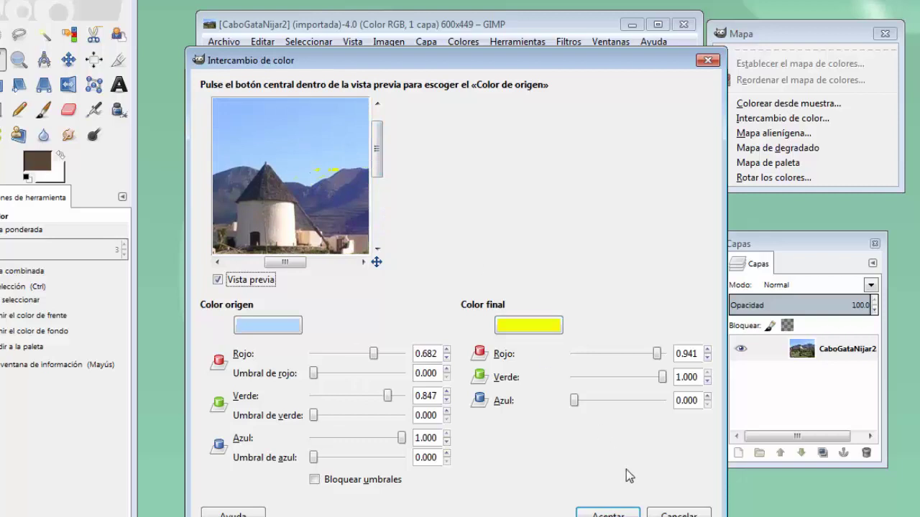
{"action": "left_click", "coordinate": [679, 514]}
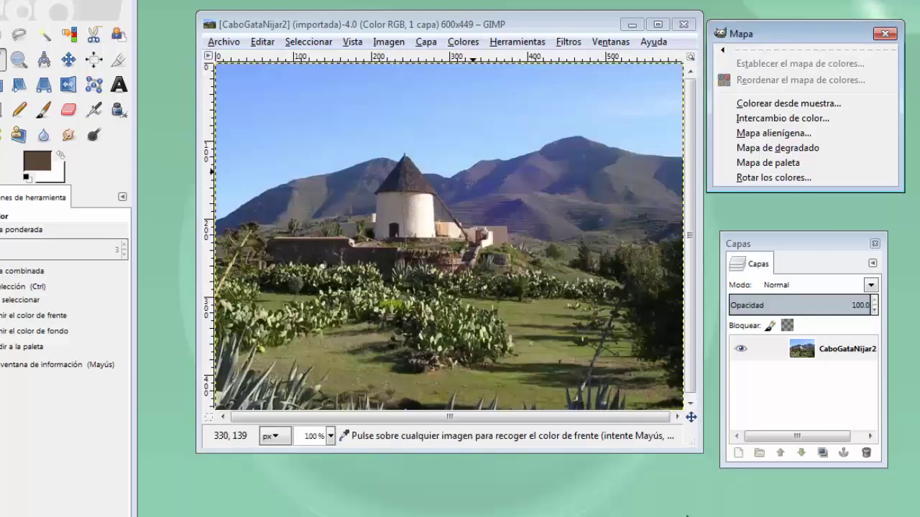
{"action": "left_click", "coordinate": [752, 135]}
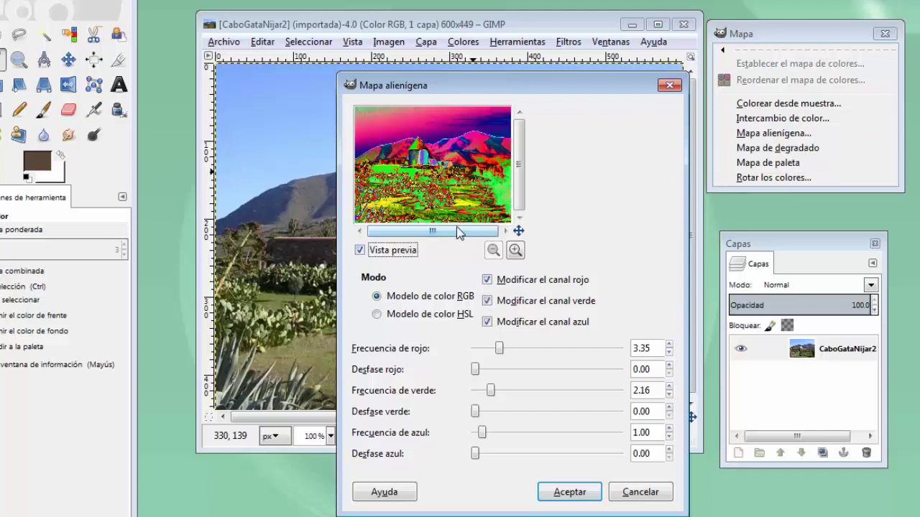
{"action": "mouse_move", "coordinate": [499, 349]}
{"action": "left_mouse_down"}
{"action": "mouse_move", "coordinate": [485, 349]}
{"action": "mouse_move", "coordinate": [480, 369]}
{"action": "mouse_move", "coordinate": [503, 370]}
{"action": "left_mouse_up"}
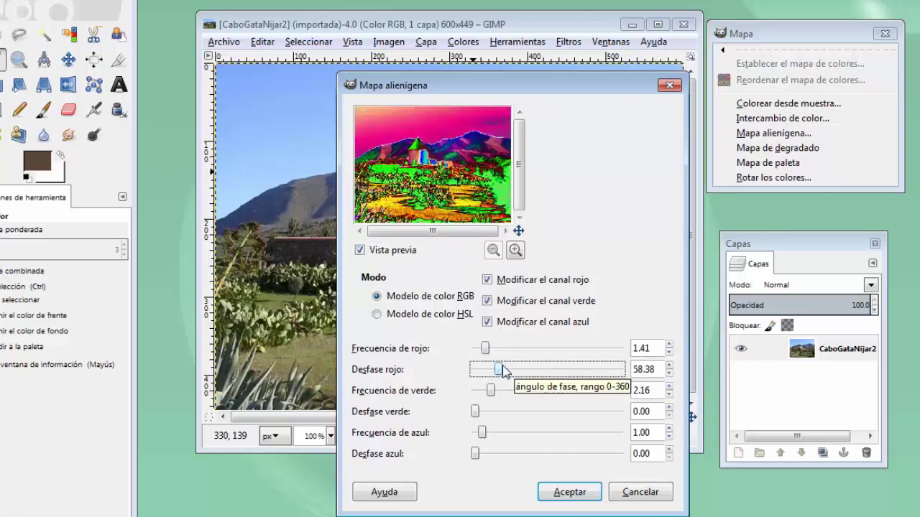
{"action": "left_click", "coordinate": [595, 495]}
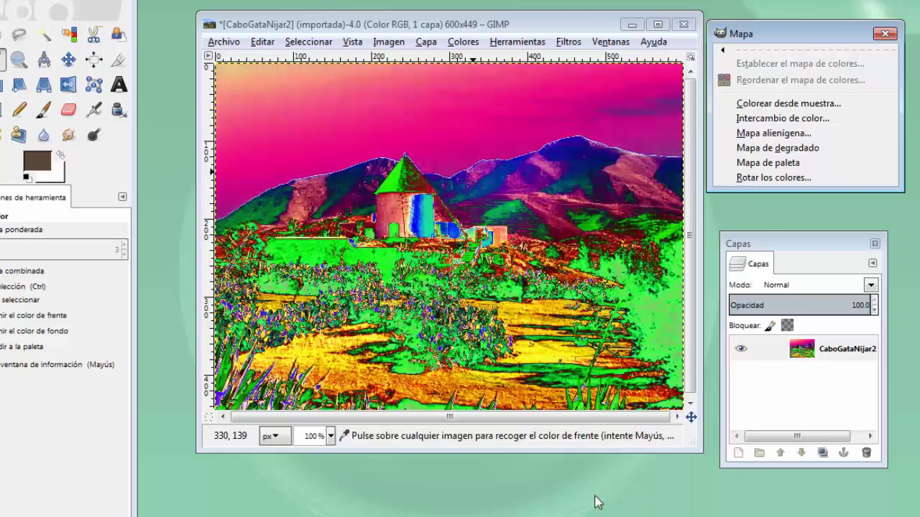
{"action": "left_click", "coordinate": [513, 34]}
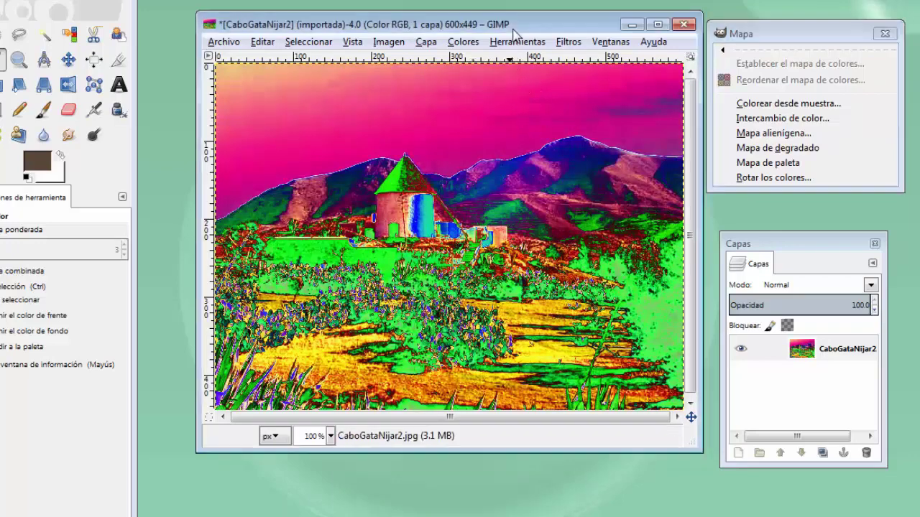
Undo the alien map, apply a sepia gradient map, and set the foreground to red ff0000.
{"action": "key", "text": "ctrl+z"}
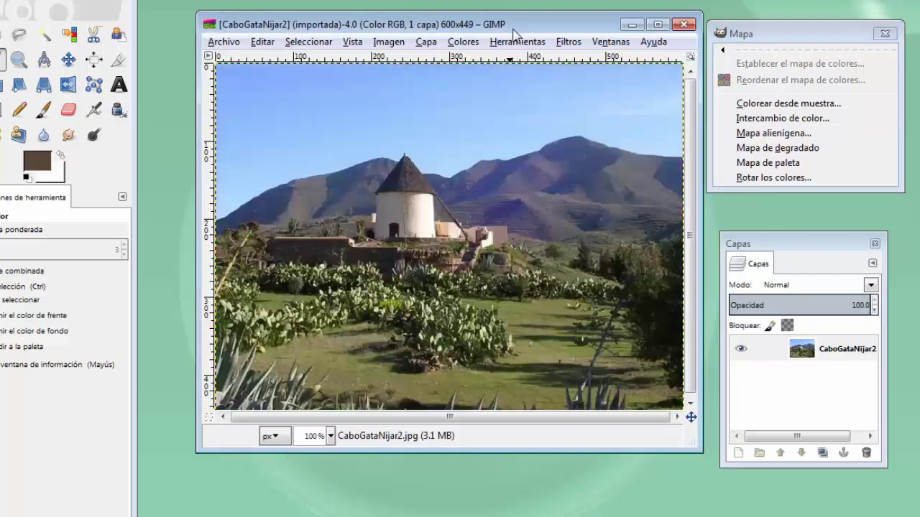
{"action": "left_click", "coordinate": [789, 149]}
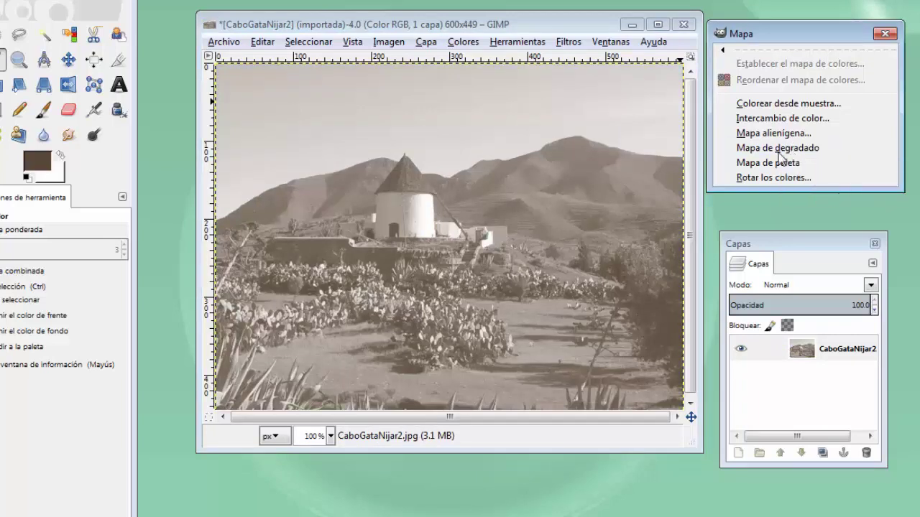
{"action": "left_click", "coordinate": [38, 163]}
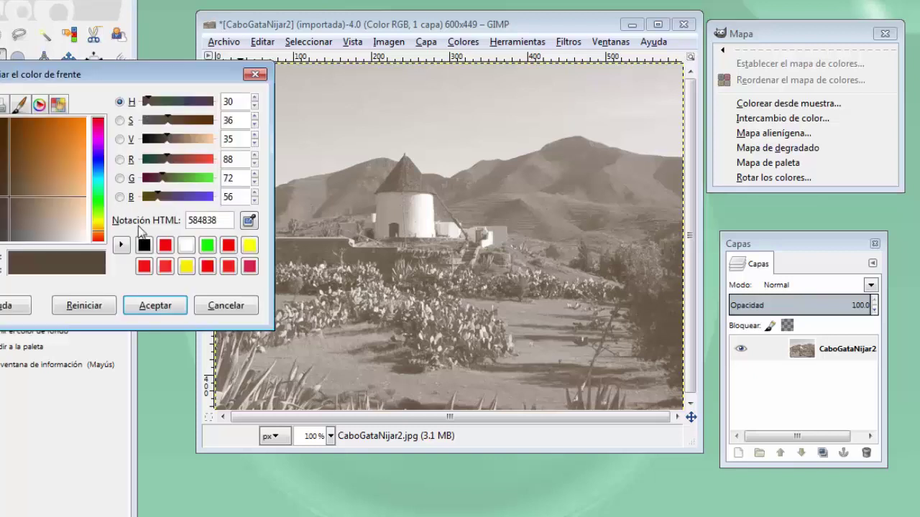
{"action": "left_click", "coordinate": [164, 245]}
{"action": "left_click", "coordinate": [154, 306]}
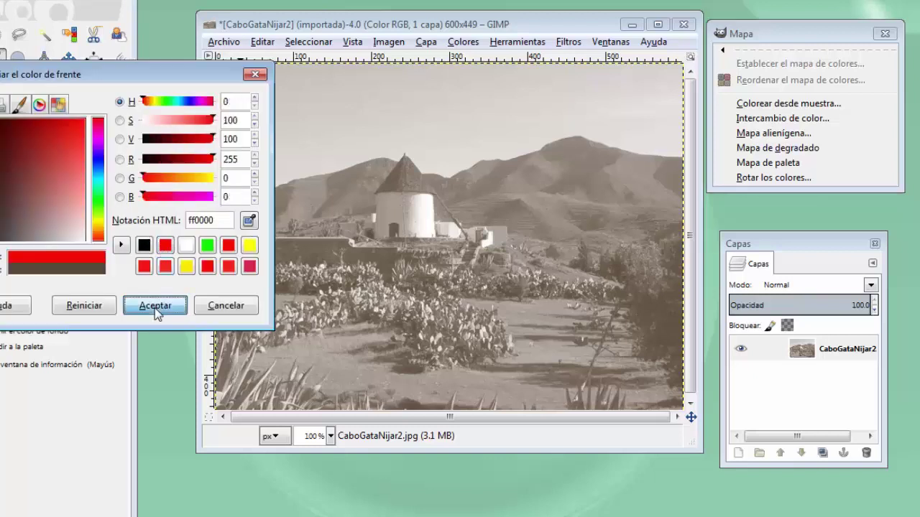
{"action": "left_click", "coordinate": [418, 24]}
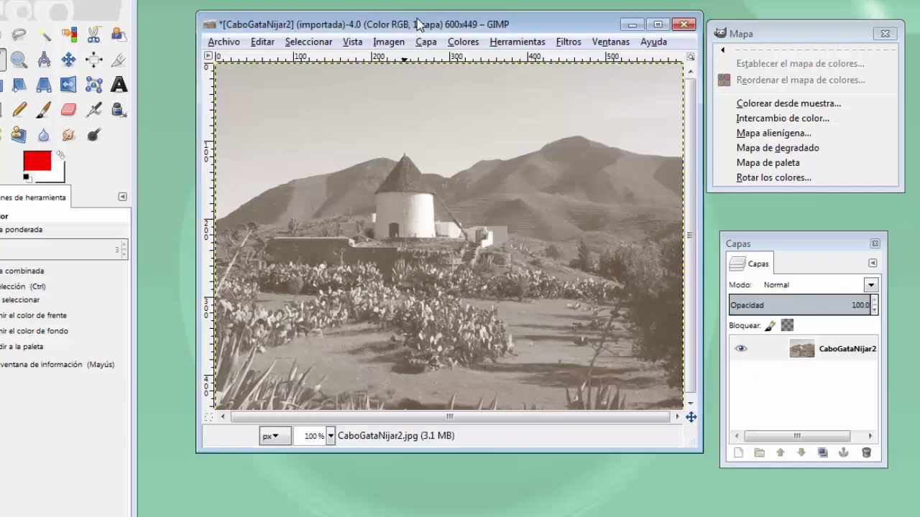
Replace the sepia gradient map with a red one based on the new foreground.
{"action": "key", "text": "ctrl+z"}
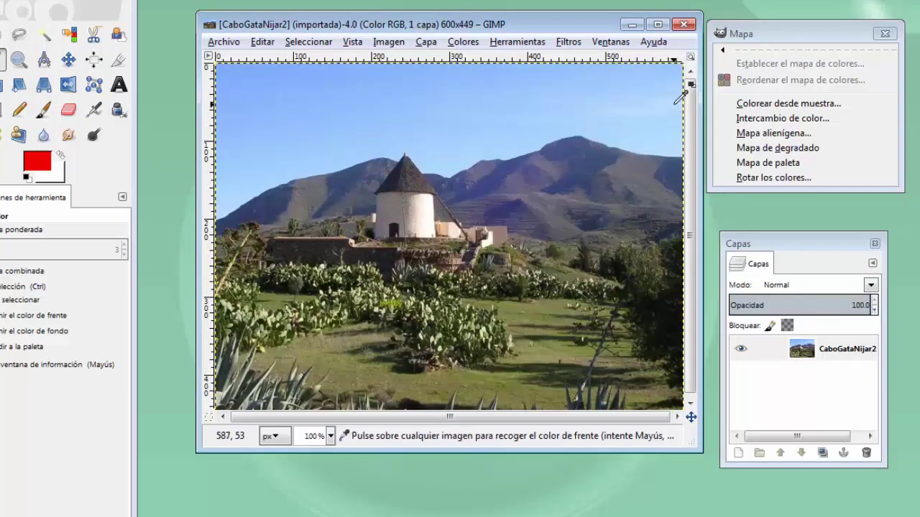
{"action": "left_click", "coordinate": [766, 148]}
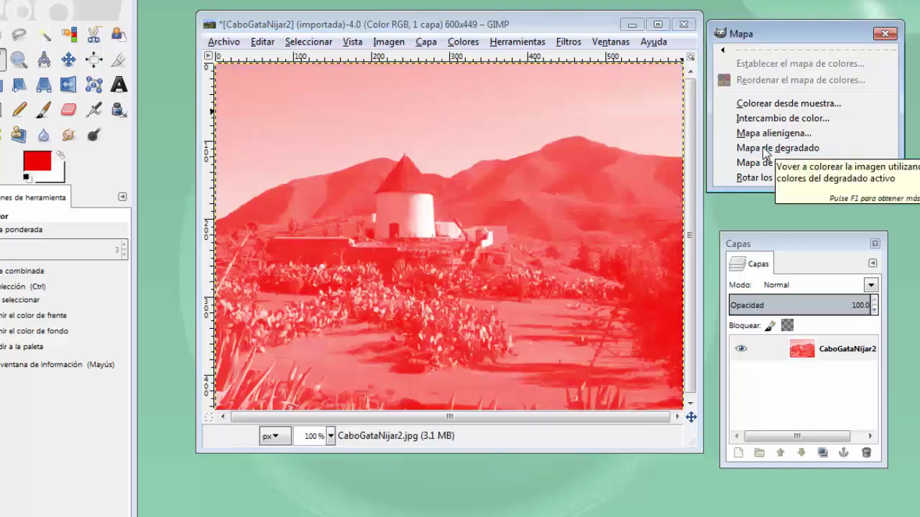
{"action": "left_click", "coordinate": [559, 26]}
{"action": "key", "text": "ctrl+z"}
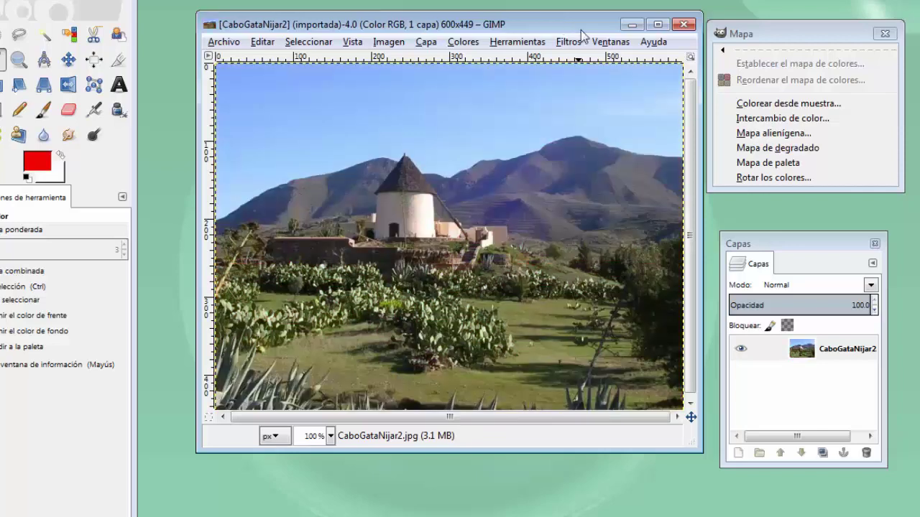
{"action": "left_click", "coordinate": [779, 166]}
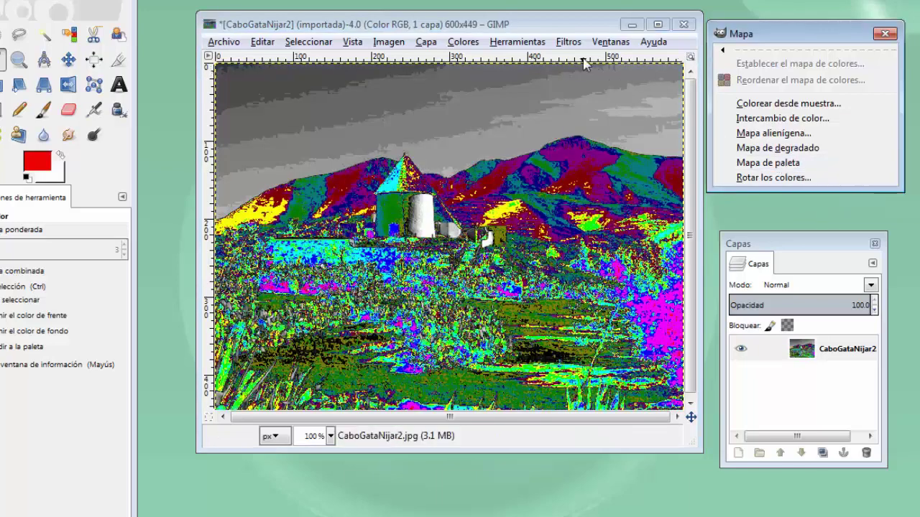
{"action": "left_click", "coordinate": [552, 28]}
{"action": "key", "text": "ctrl+z"}
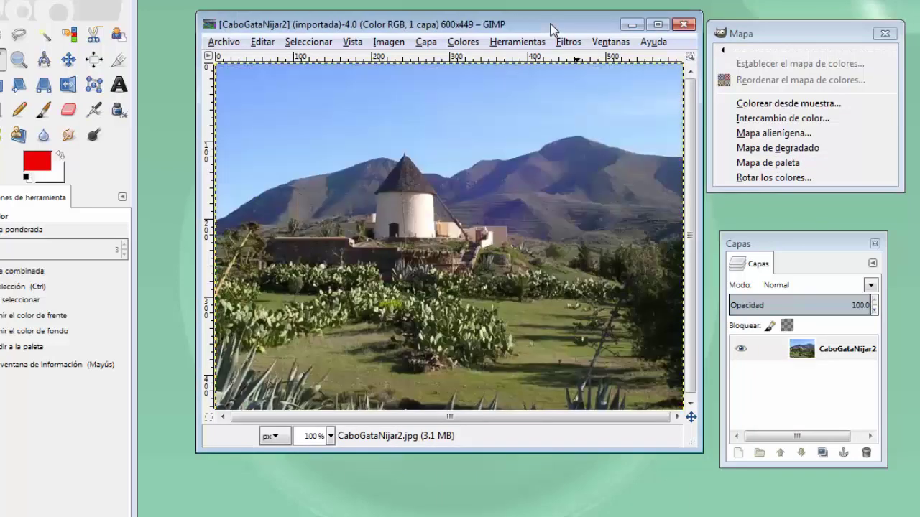
{"action": "left_click", "coordinate": [750, 180]}
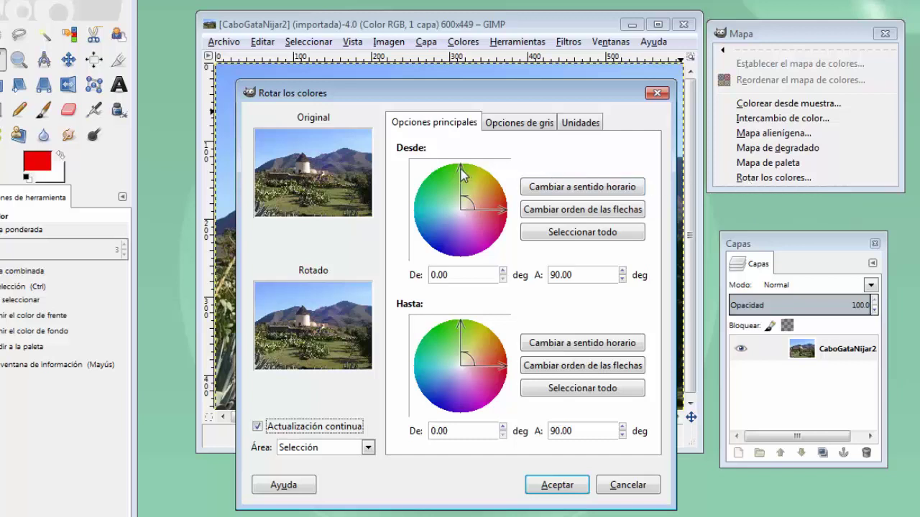
{"action": "mouse_move", "coordinate": [461, 171]}
{"action": "left_mouse_down"}
{"action": "mouse_move", "coordinate": [473, 173]}
{"action": "mouse_move", "coordinate": [414, 205]}
{"action": "mouse_move", "coordinate": [432, 247]}
{"action": "left_mouse_up"}
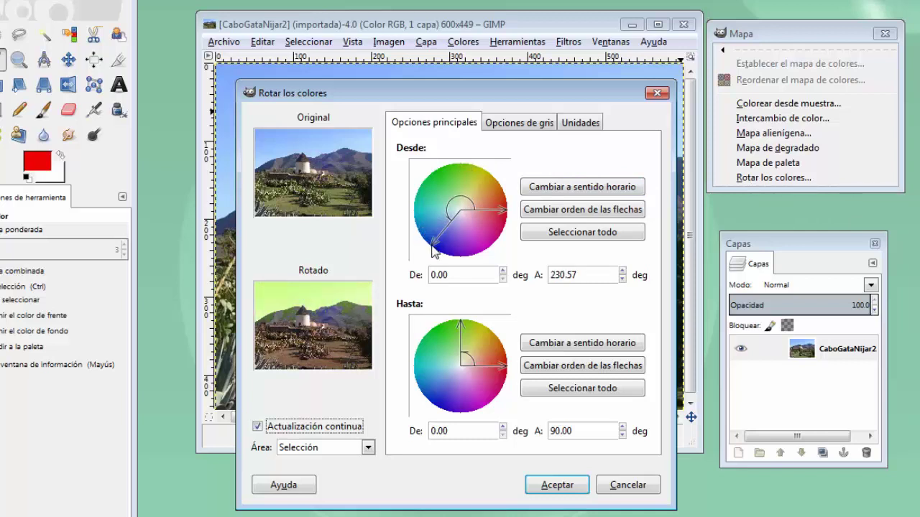
{"action": "mouse_move", "coordinate": [503, 210]}
{"action": "left_mouse_down"}
{"action": "mouse_move", "coordinate": [492, 176]}
{"action": "mouse_move", "coordinate": [426, 185]}
{"action": "mouse_move", "coordinate": [419, 201]}
{"action": "left_mouse_up"}
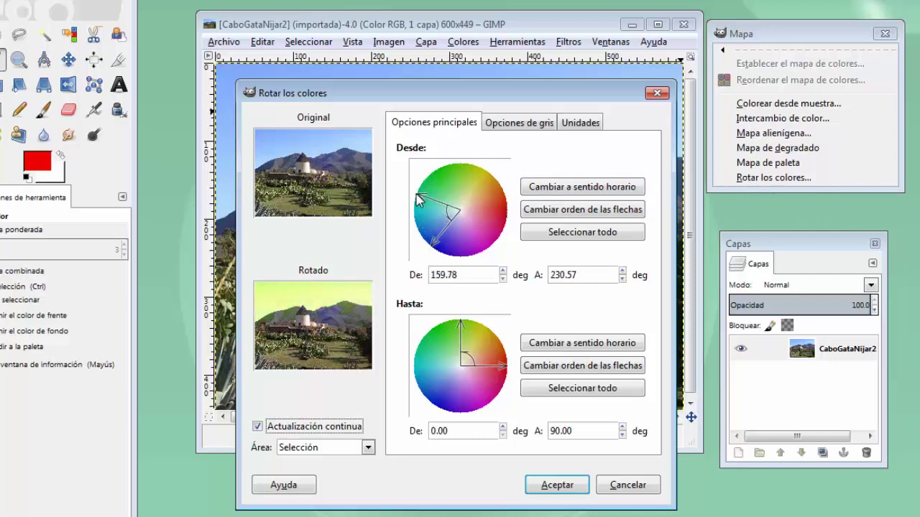
{"action": "left_click_drag", "start_coordinate": [462, 325], "coordinate": [473, 329]}
{"action": "left_click_drag", "start_coordinate": [505, 365], "coordinate": [502, 353]}
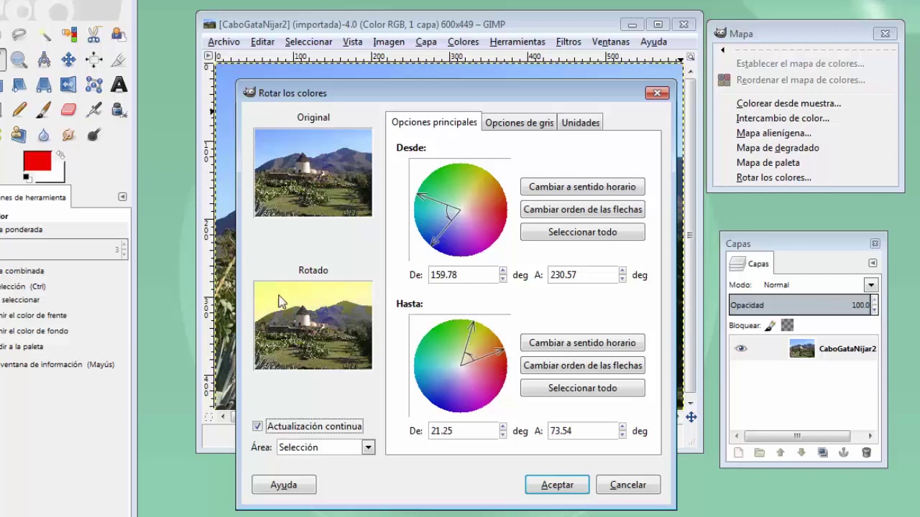
{"action": "left_click", "coordinate": [558, 485]}
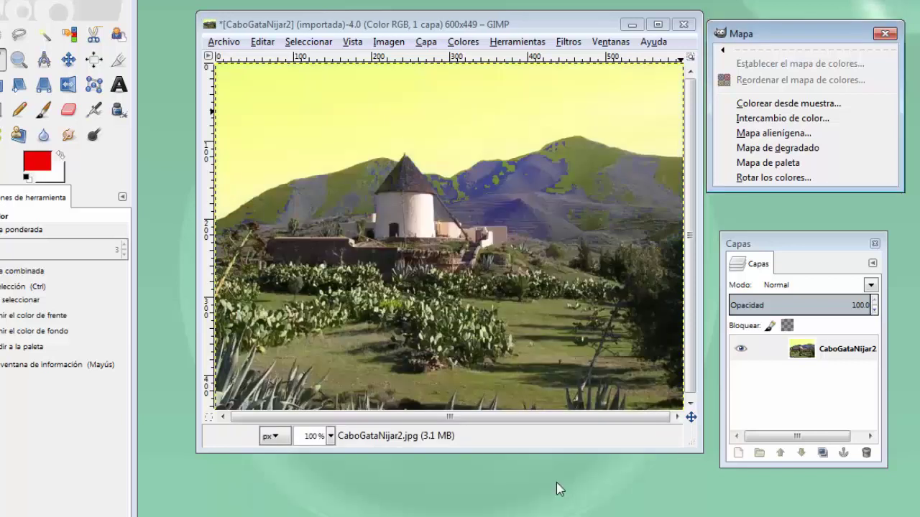
{"action": "left_click", "coordinate": [540, 24]}
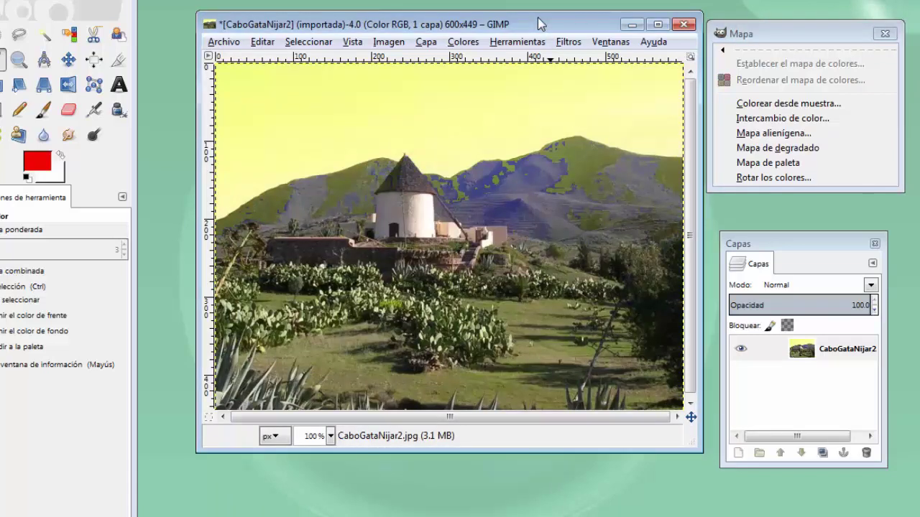
{"action": "key", "text": "ctrl+z"}
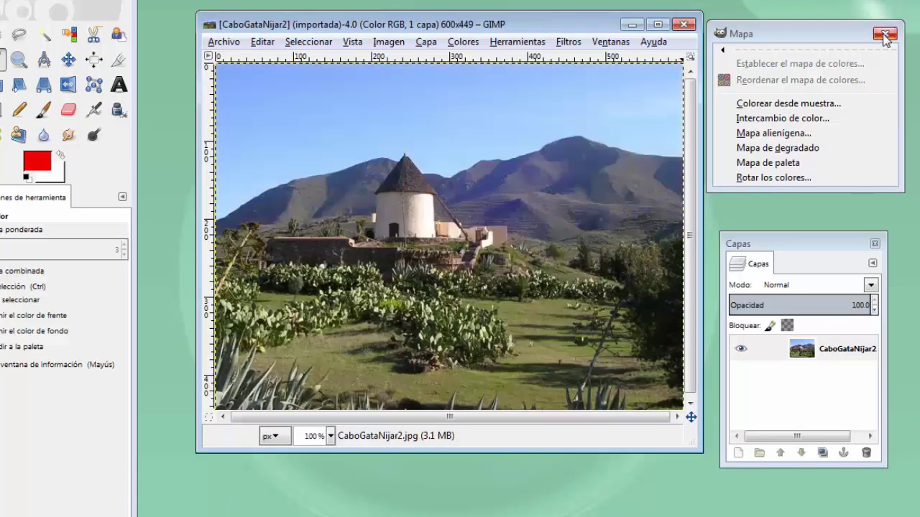
Tear off Colores > Info in place of Mapa; colour-cube analysis reports 68326 unique colours.
{"action": "left_click", "coordinate": [884, 35]}
{"action": "right_click", "coordinate": [509, 111]}
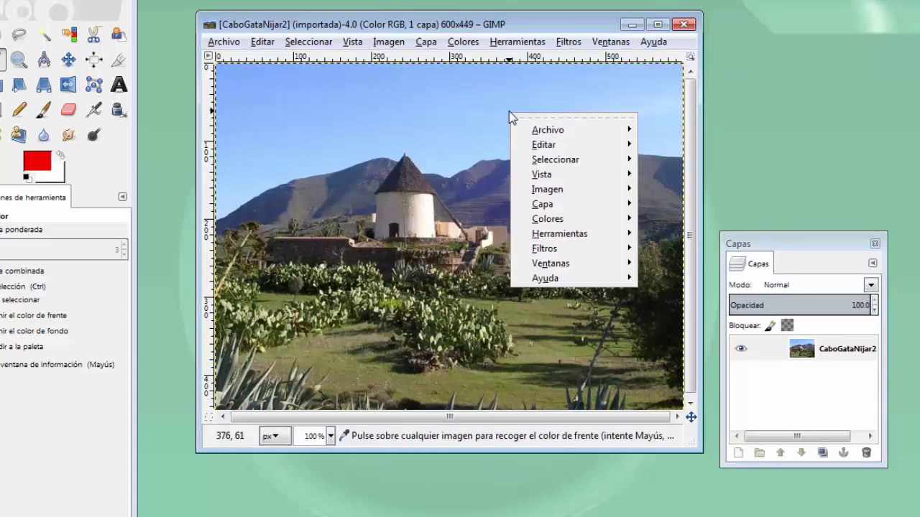
{"action": "mouse_move", "coordinate": [547, 219]}
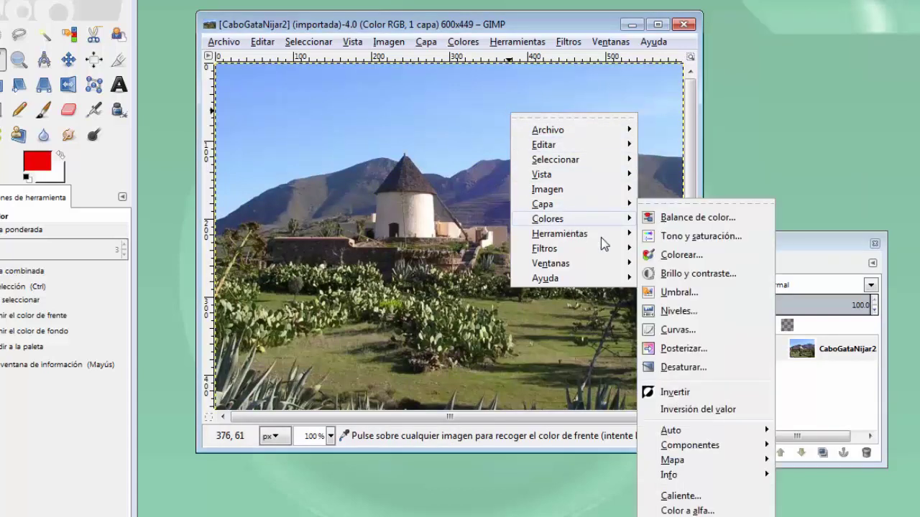
{"action": "mouse_move", "coordinate": [669, 474]}
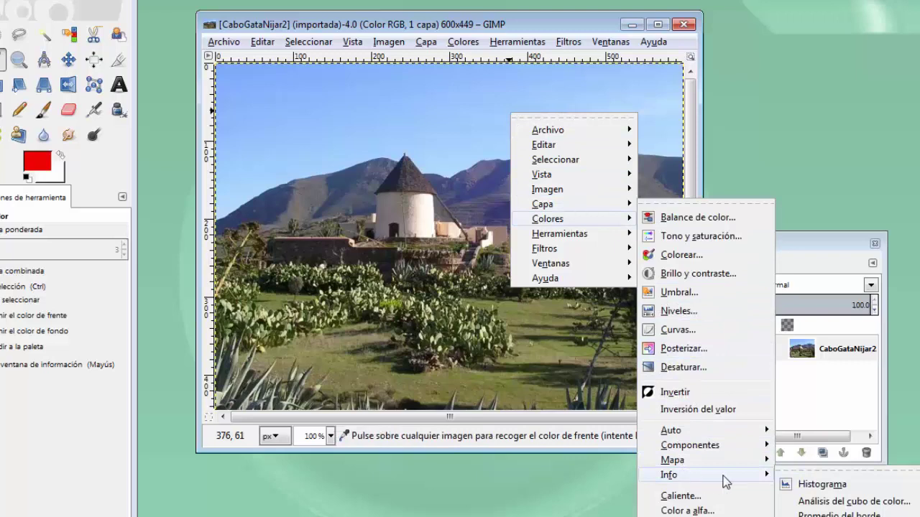
{"action": "left_click", "coordinate": [809, 478]}
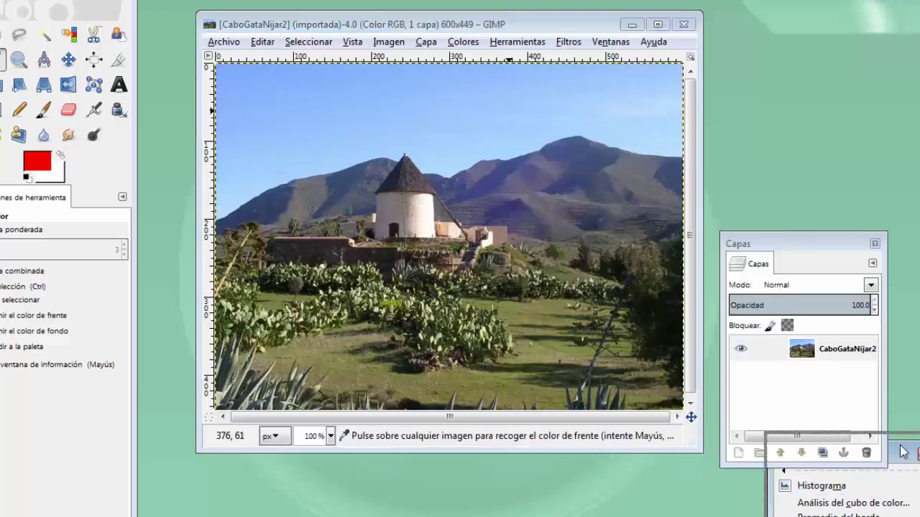
{"action": "left_click_drag", "start_coordinate": [904, 451], "coordinate": [855, 43]}
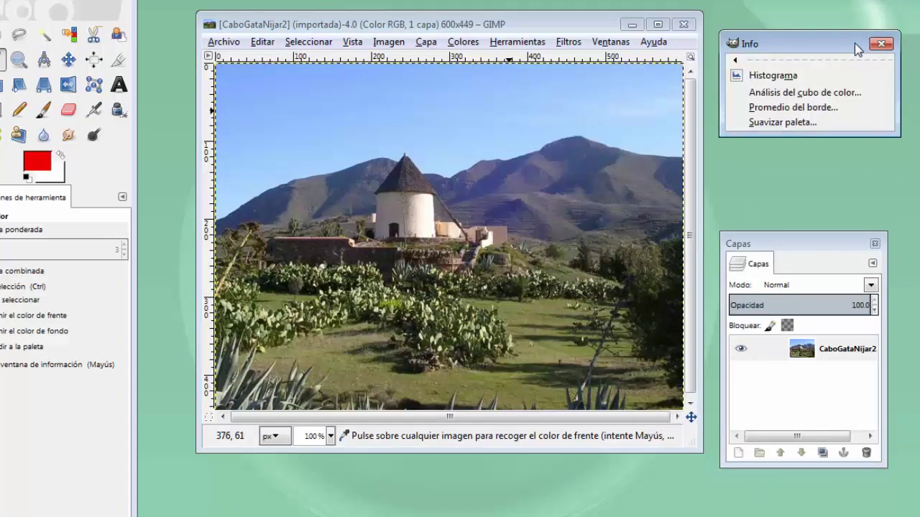
{"action": "left_click", "coordinate": [831, 92]}
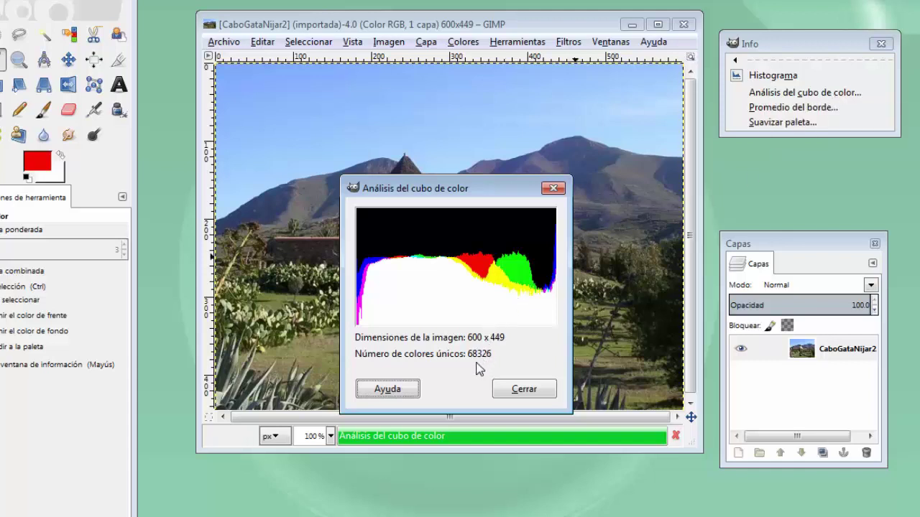
{"action": "left_click", "coordinate": [516, 391]}
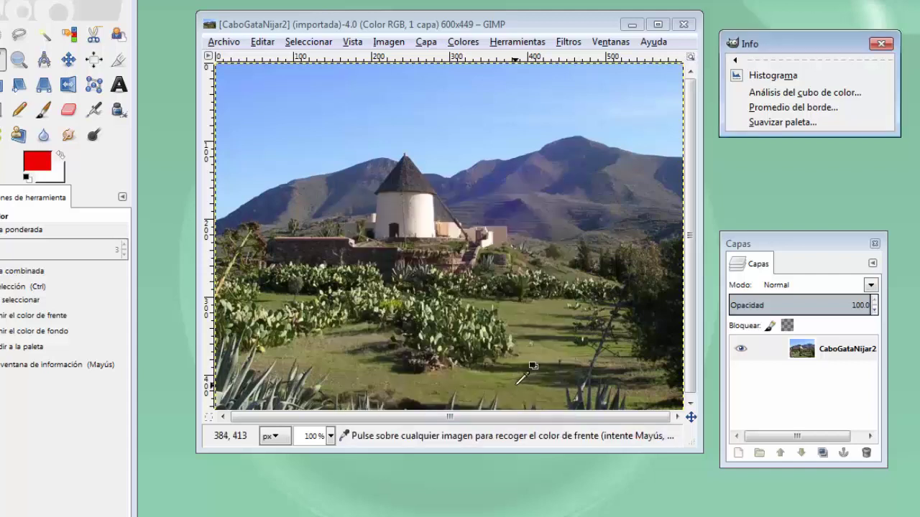
Run Promedio del borde with default thickness and bucket size, making the foreground light sky blue.
{"action": "left_click", "coordinate": [788, 109]}
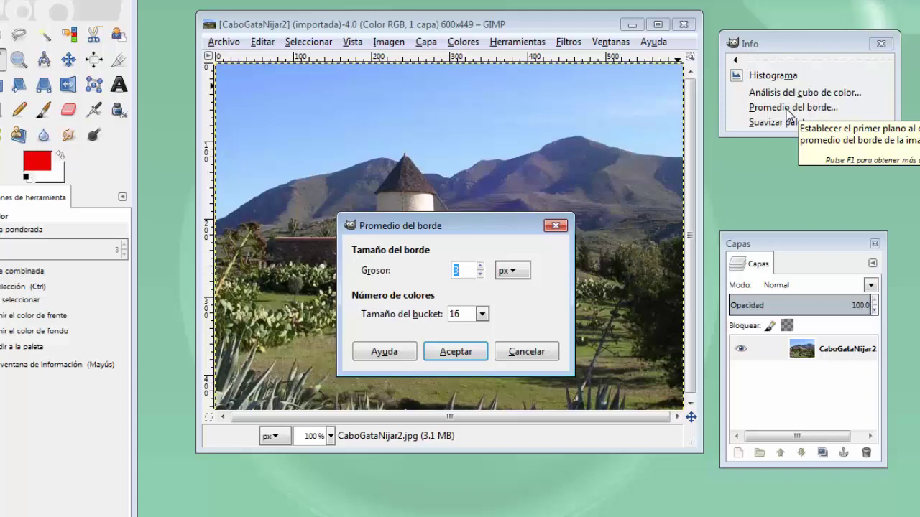
{"action": "left_click", "coordinate": [455, 350]}
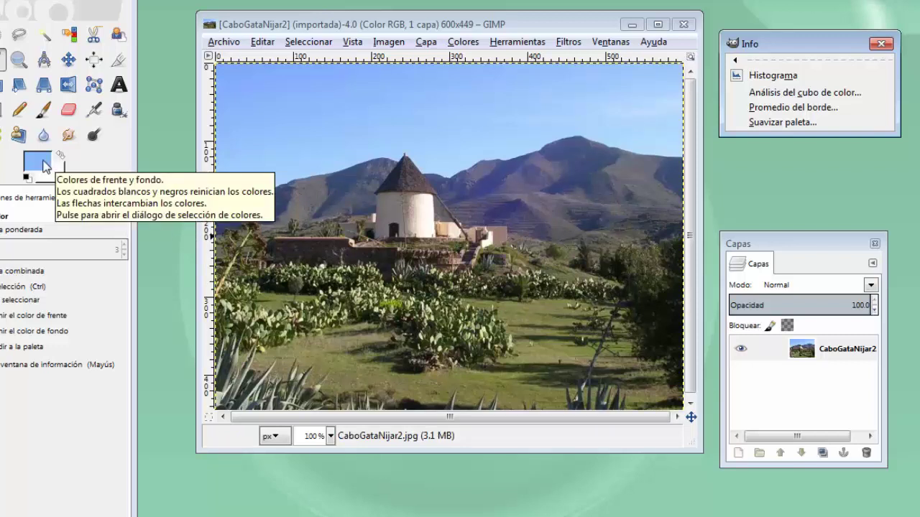
Generate a 256×64 Suavizar paleta strip from the windmill photo.
{"action": "left_click", "coordinate": [760, 123]}
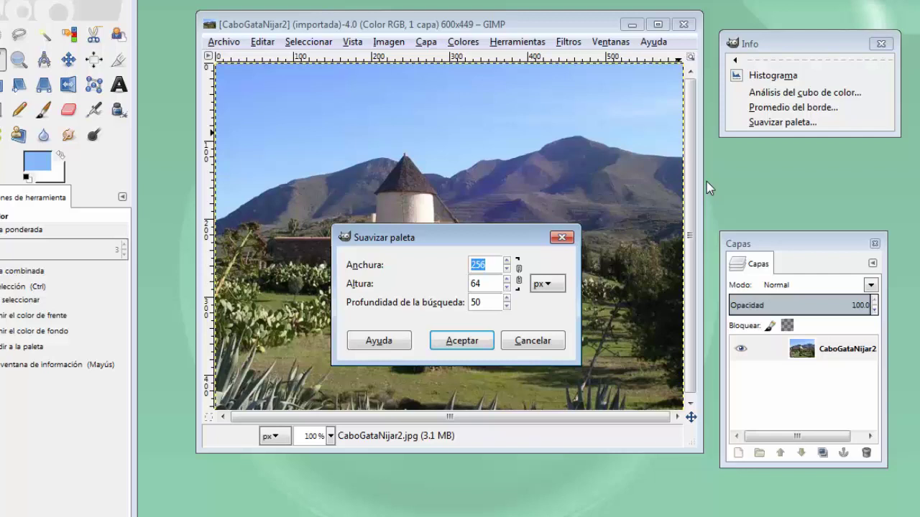
{"action": "left_click", "coordinate": [451, 340]}
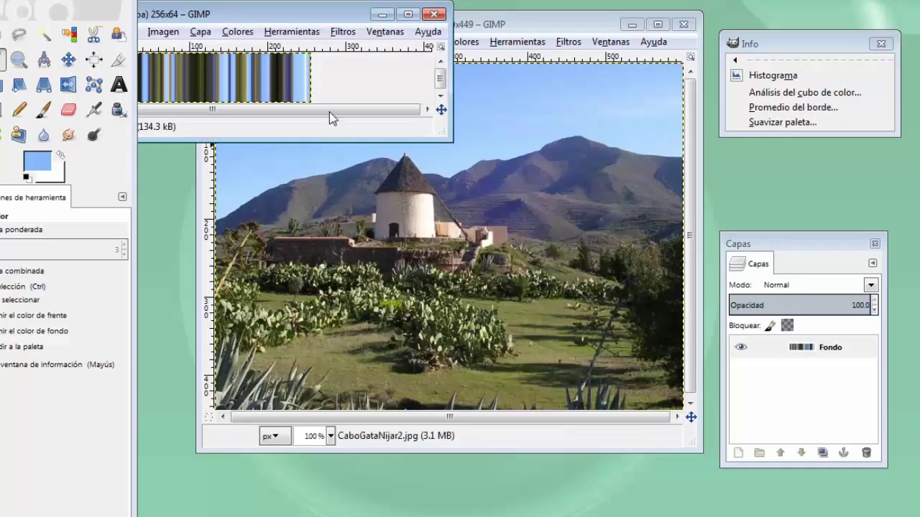
{"action": "left_click_drag", "start_coordinate": [298, 15], "coordinate": [510, 56]}
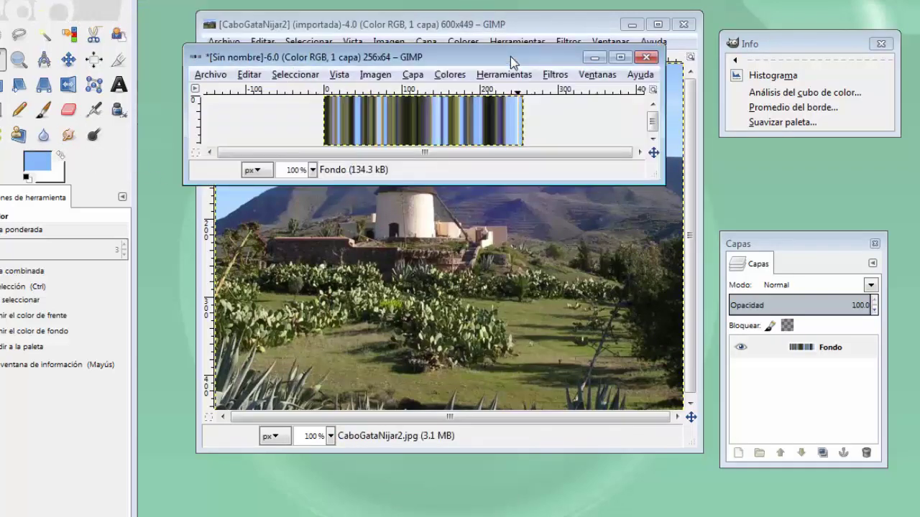
Discard the unsaved palette image and close the Info tear-off window.
{"action": "left_click", "coordinate": [645, 57]}
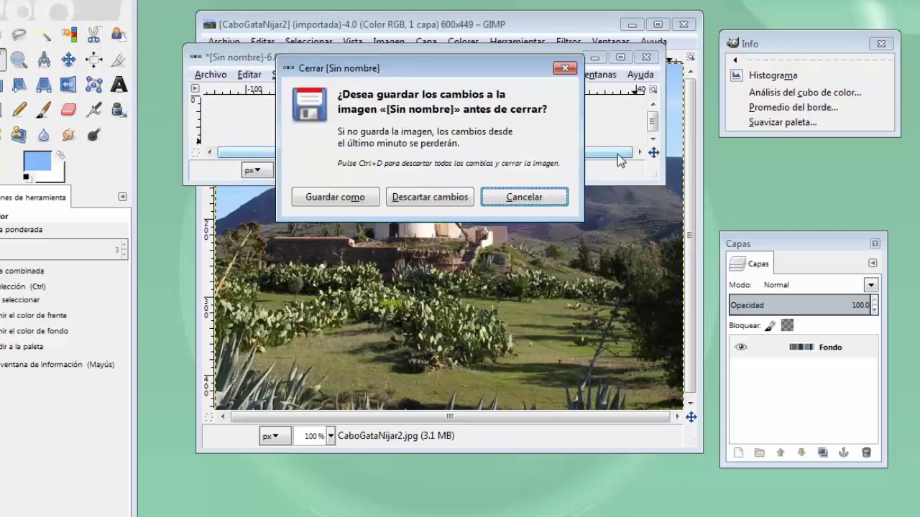
{"action": "left_click", "coordinate": [435, 199]}
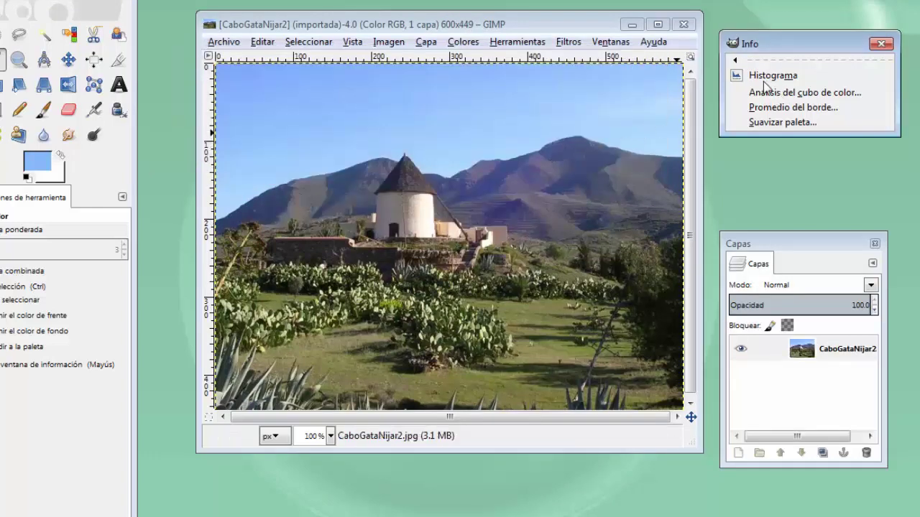
{"action": "left_click", "coordinate": [880, 45]}
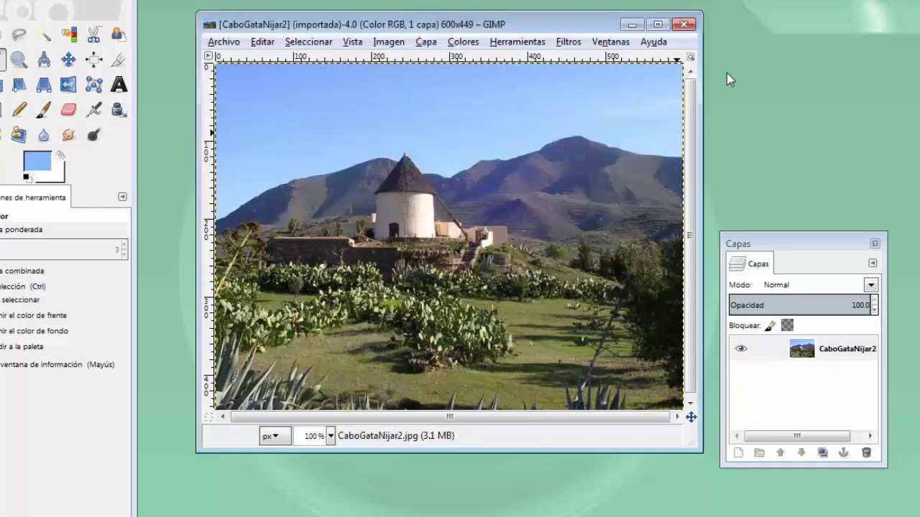
{"action": "left_click", "coordinate": [462, 42]}
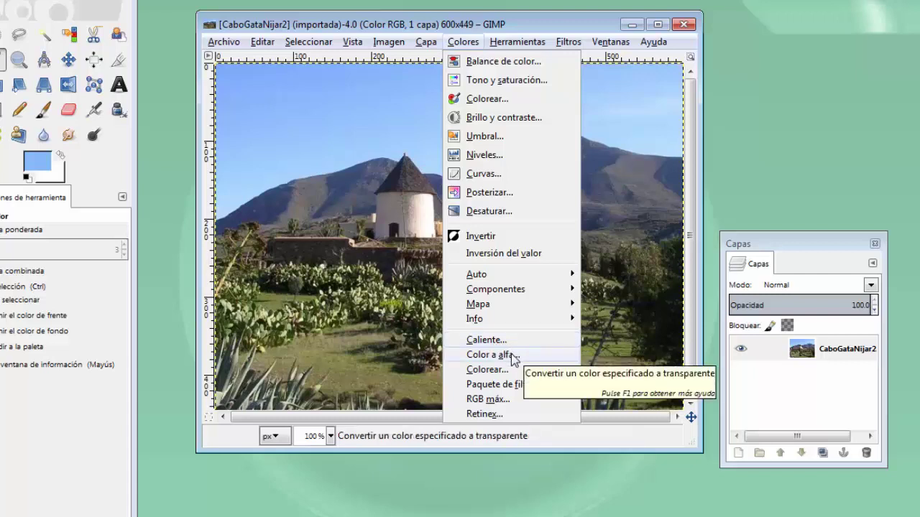
{"action": "left_click", "coordinate": [513, 357]}
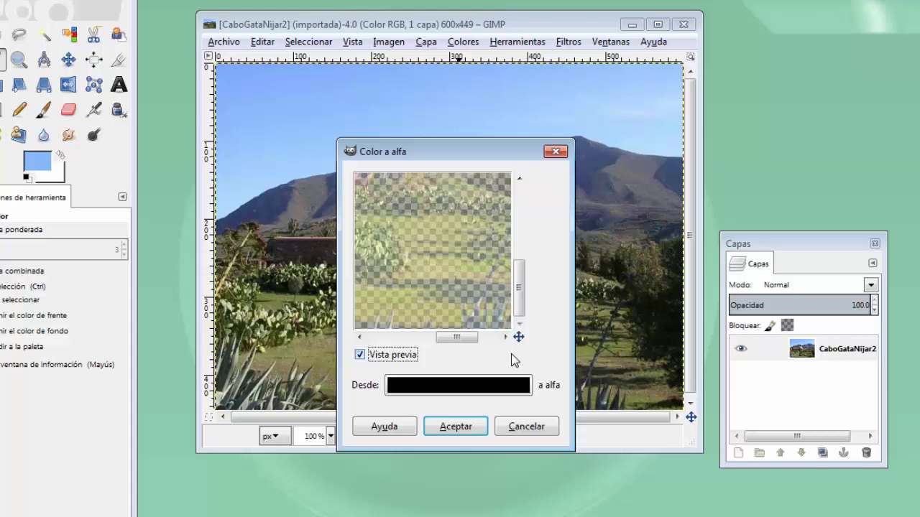
{"action": "left_click", "coordinate": [514, 428]}
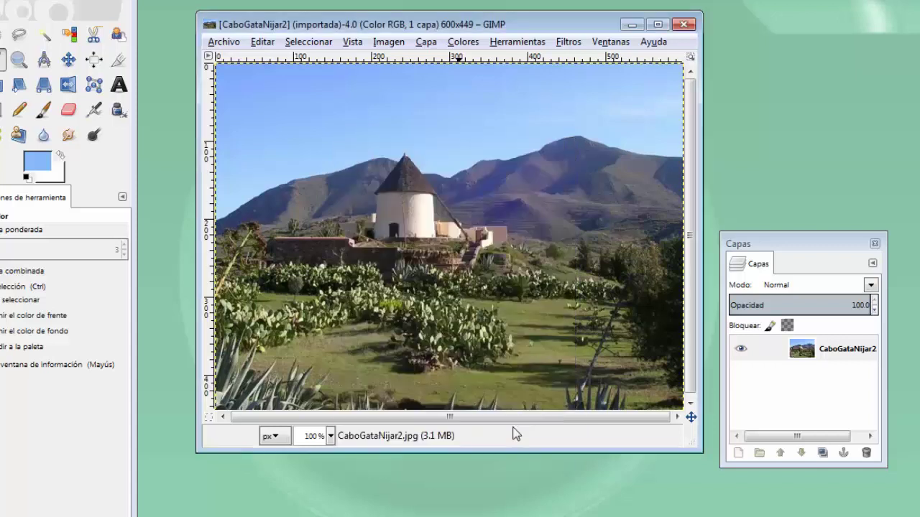
{"action": "left_click", "coordinate": [471, 43]}
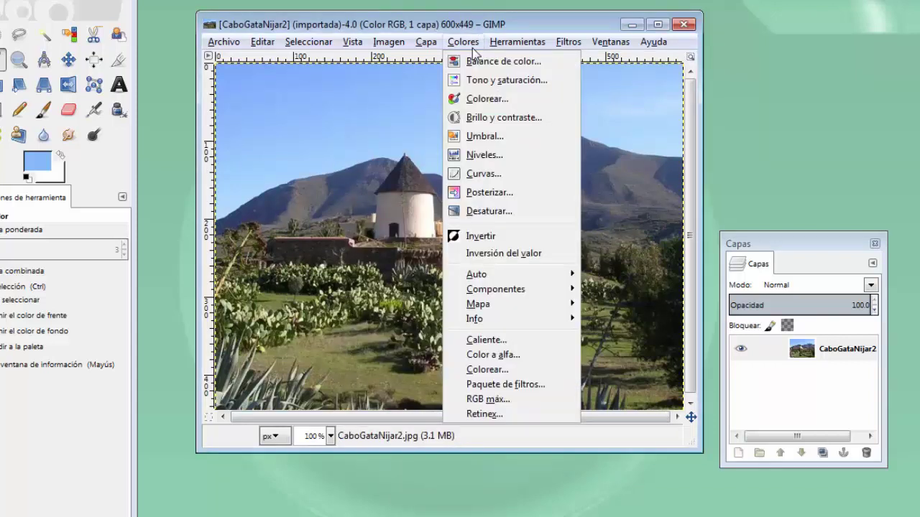
{"action": "left_click", "coordinate": [495, 370]}
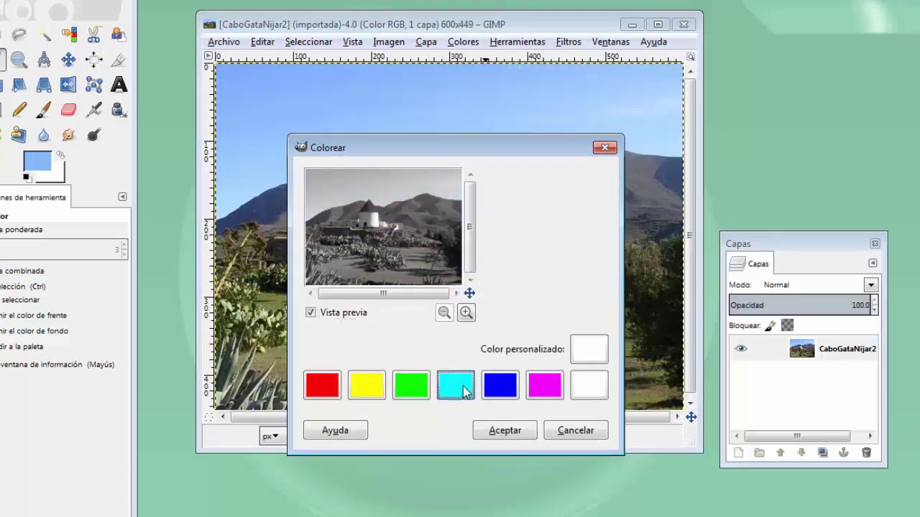
{"action": "left_click", "coordinate": [460, 387]}
{"action": "left_click", "coordinate": [405, 396]}
{"action": "left_click", "coordinate": [364, 388]}
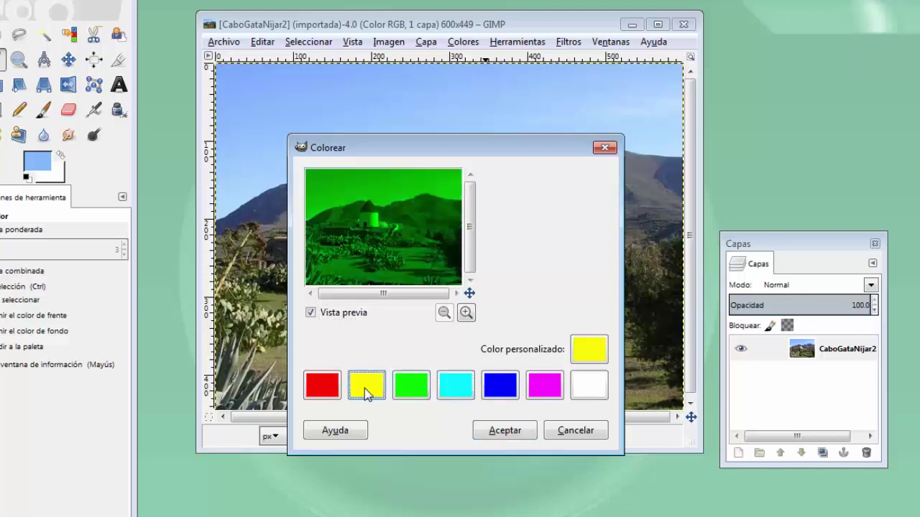
{"action": "left_click", "coordinate": [493, 434]}
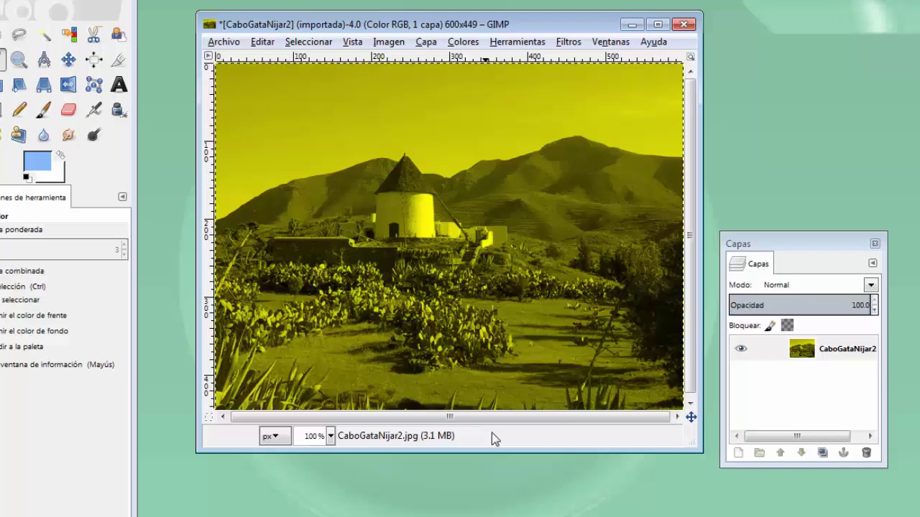
{"action": "key", "text": "ctrl+z"}
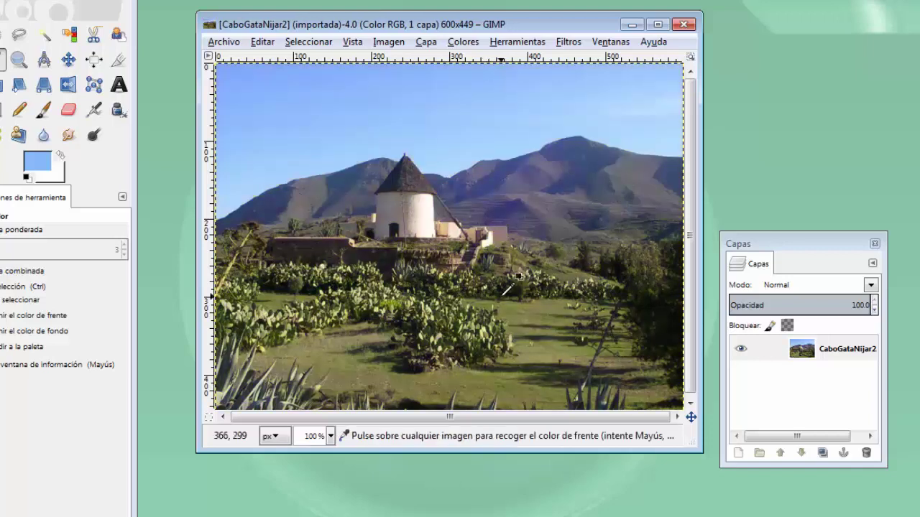
{"action": "left_click", "coordinate": [466, 41]}
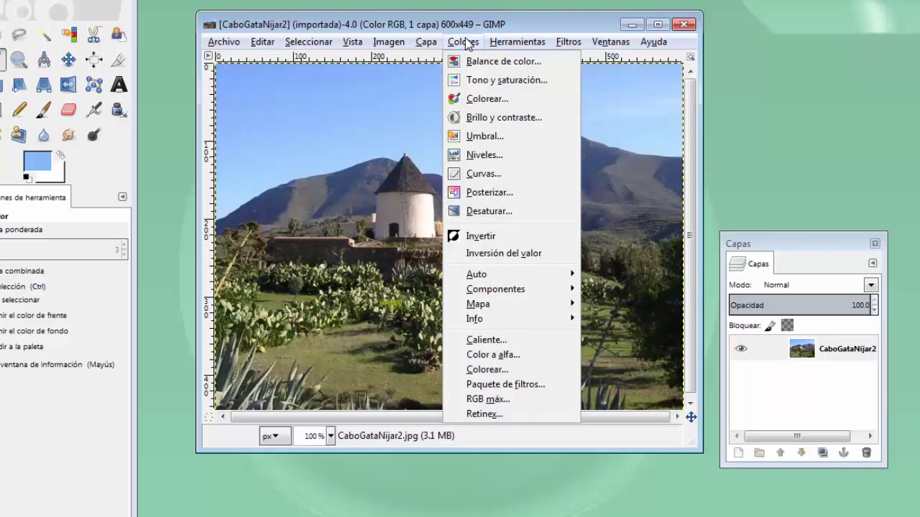
In Paquete de filtros, shift the hue toward Rojo and choose Menos satur.
{"action": "left_click", "coordinate": [523, 384]}
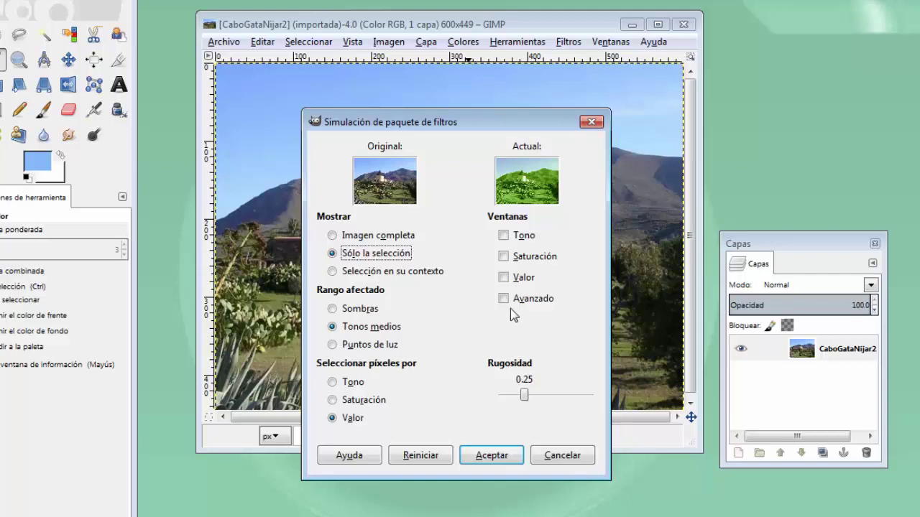
{"action": "left_click", "coordinate": [503, 236]}
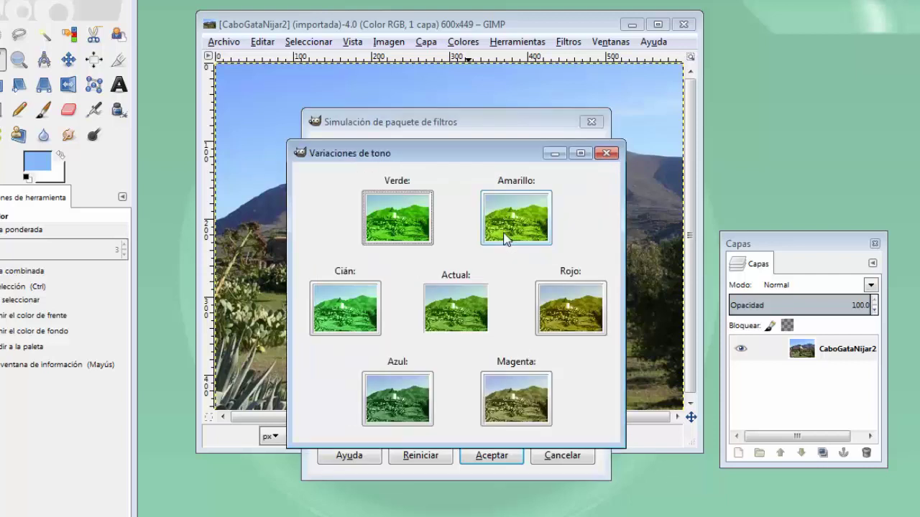
{"action": "left_click", "coordinate": [556, 314]}
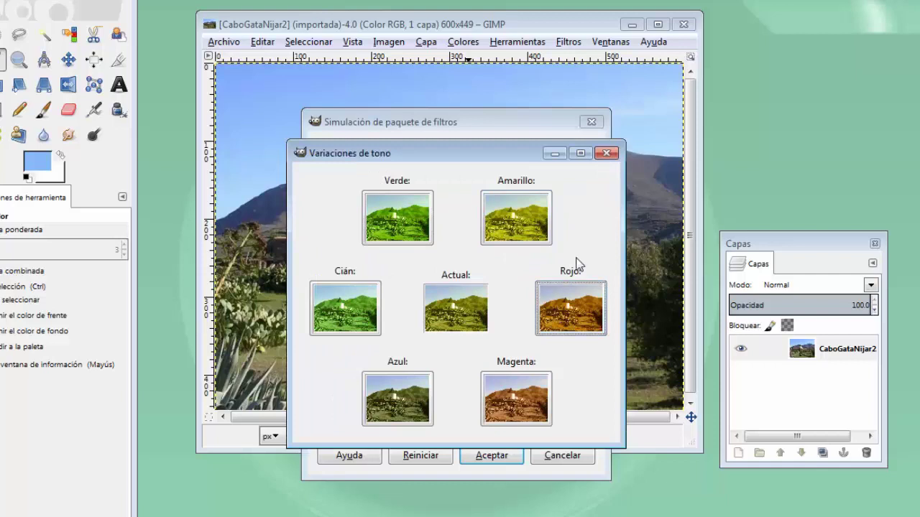
{"action": "left_click", "coordinate": [607, 153]}
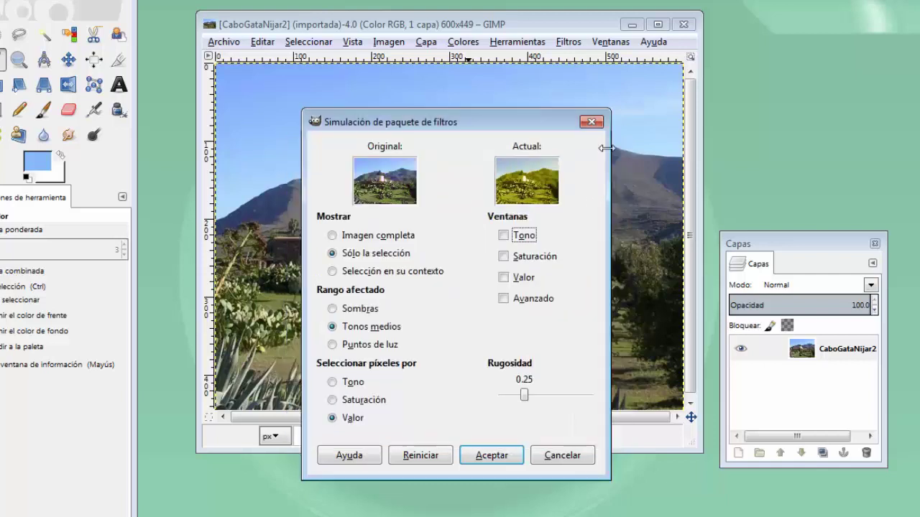
{"action": "left_click", "coordinate": [503, 256]}
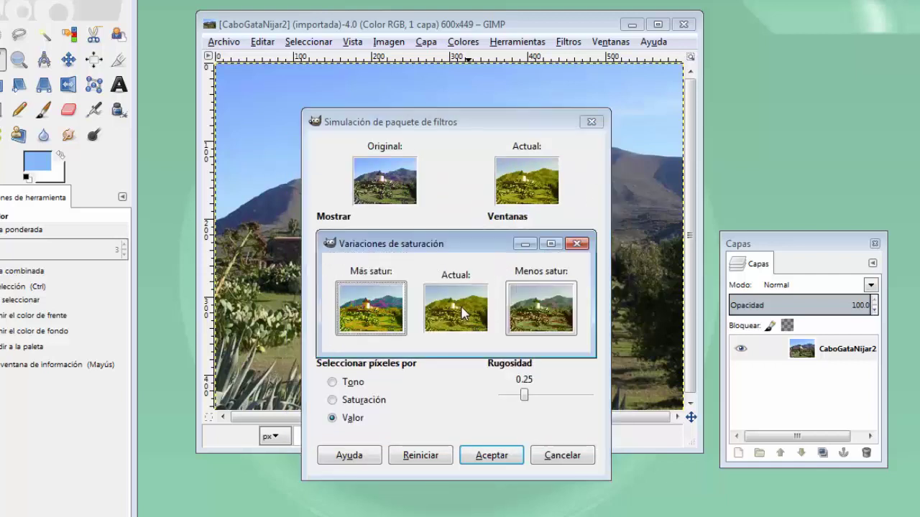
{"action": "left_click", "coordinate": [541, 305]}
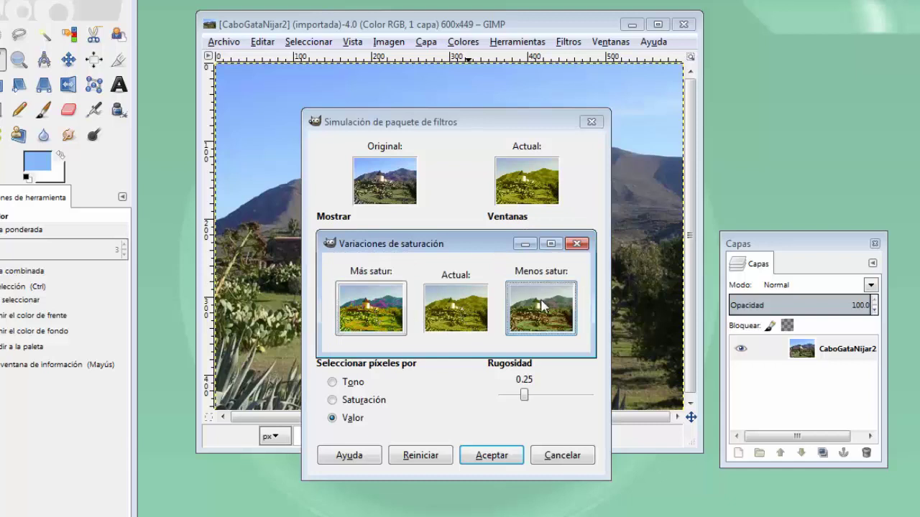
{"action": "left_click", "coordinate": [577, 243]}
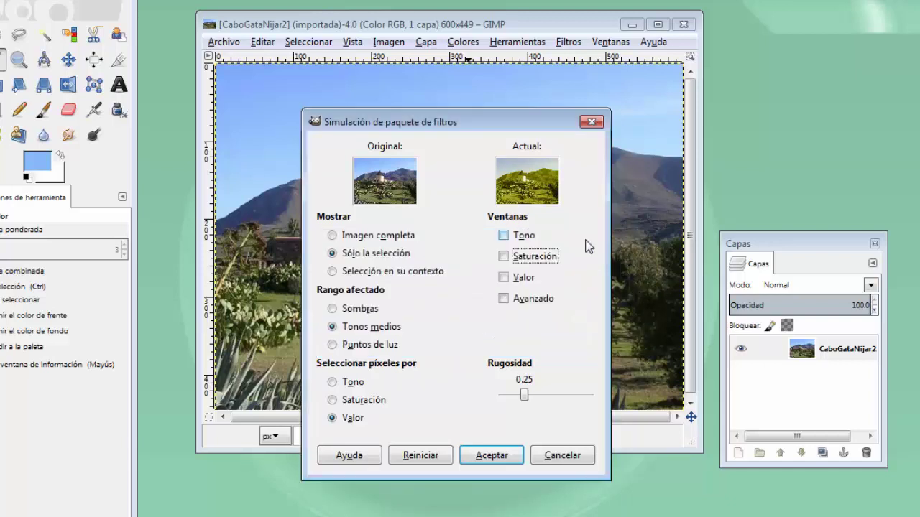
Add the Más oscuro variation, apply the filter pack, then undo it.
{"action": "left_click", "coordinate": [504, 278]}
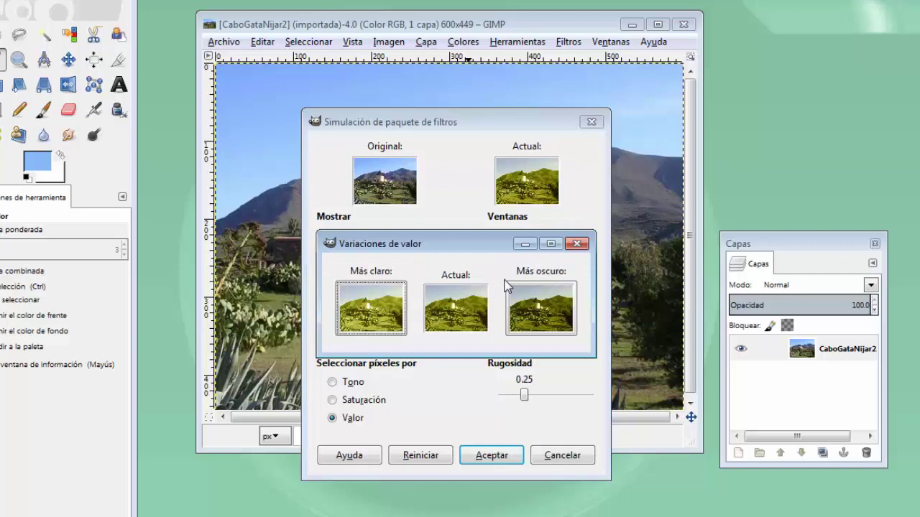
{"action": "left_click", "coordinate": [544, 311]}
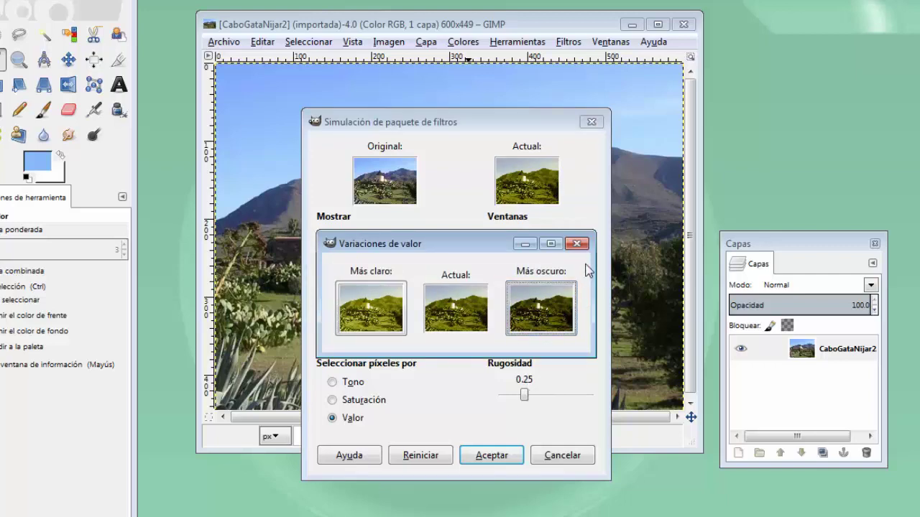
{"action": "left_click", "coordinate": [577, 244]}
{"action": "left_click", "coordinate": [495, 456]}
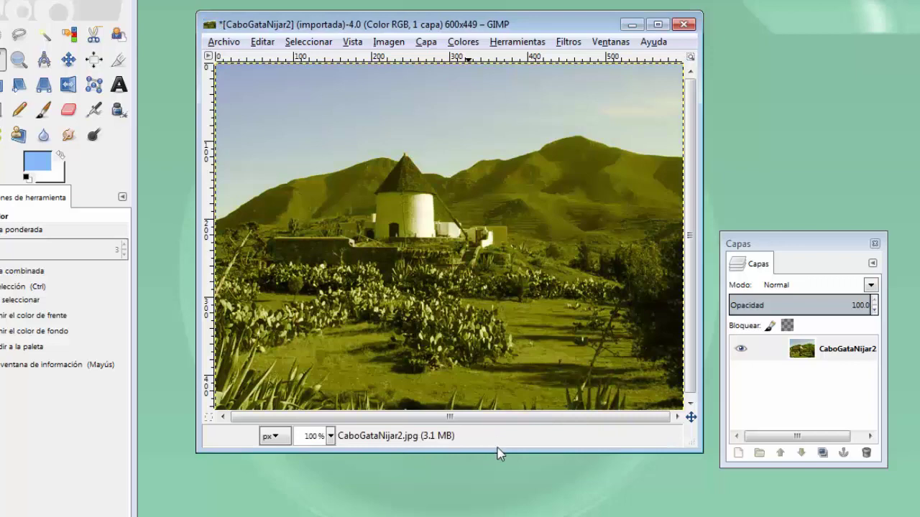
{"action": "key", "text": "ctrl+z"}
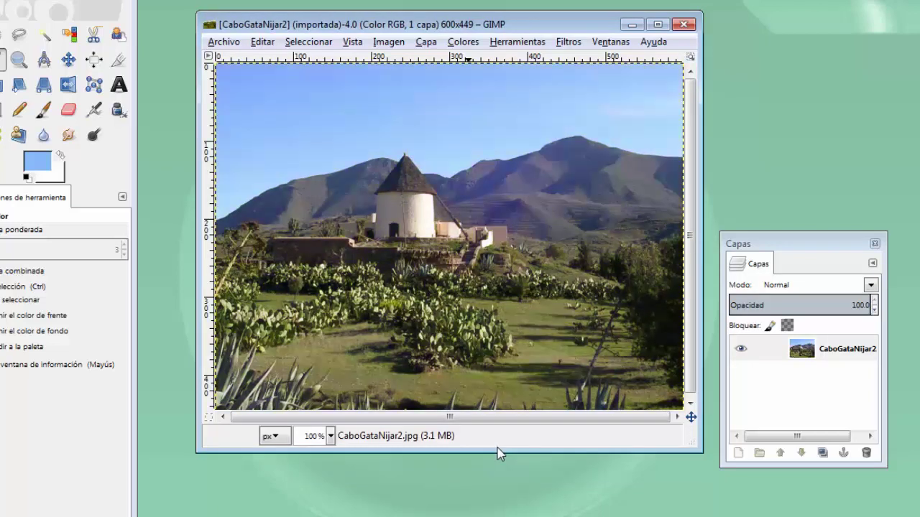
{"action": "left_click", "coordinate": [462, 41]}
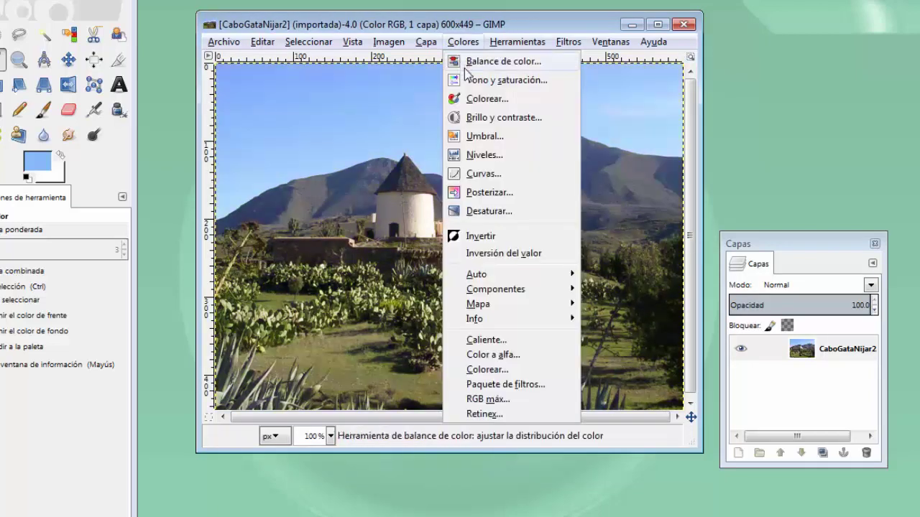
{"action": "left_click", "coordinate": [498, 399]}
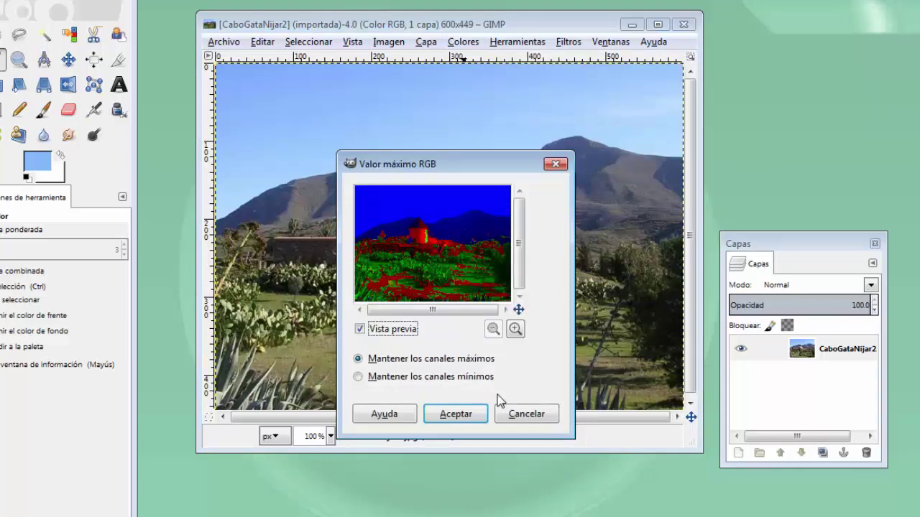
{"action": "left_click", "coordinate": [410, 378]}
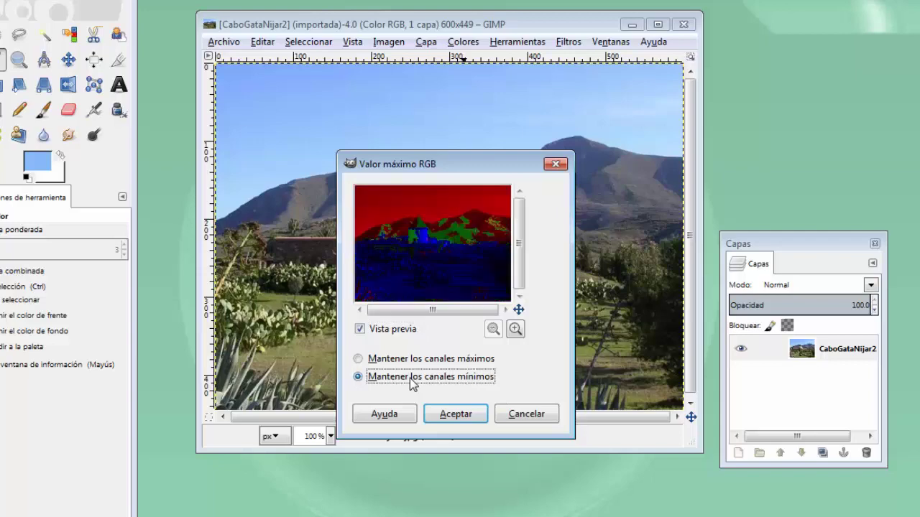
{"action": "left_click", "coordinate": [455, 414]}
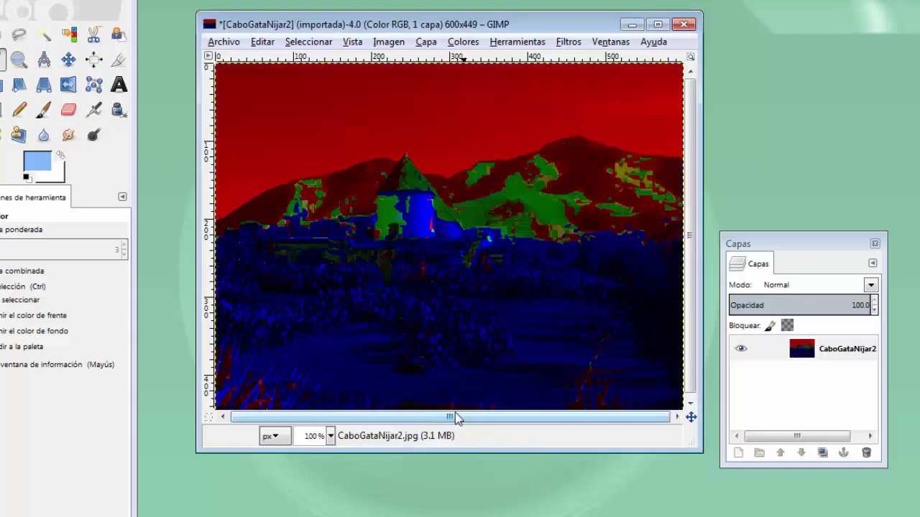
{"action": "key", "text": "ctrl+z"}
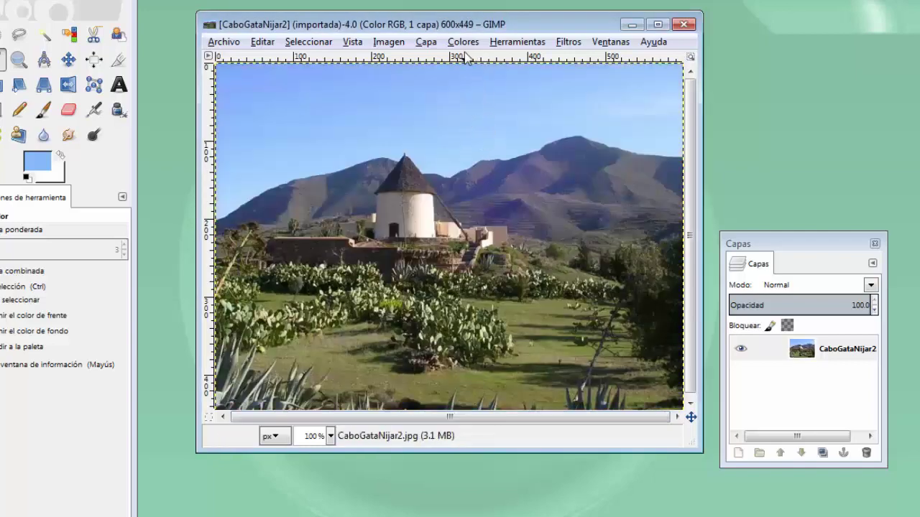
{"action": "left_click", "coordinate": [463, 42]}
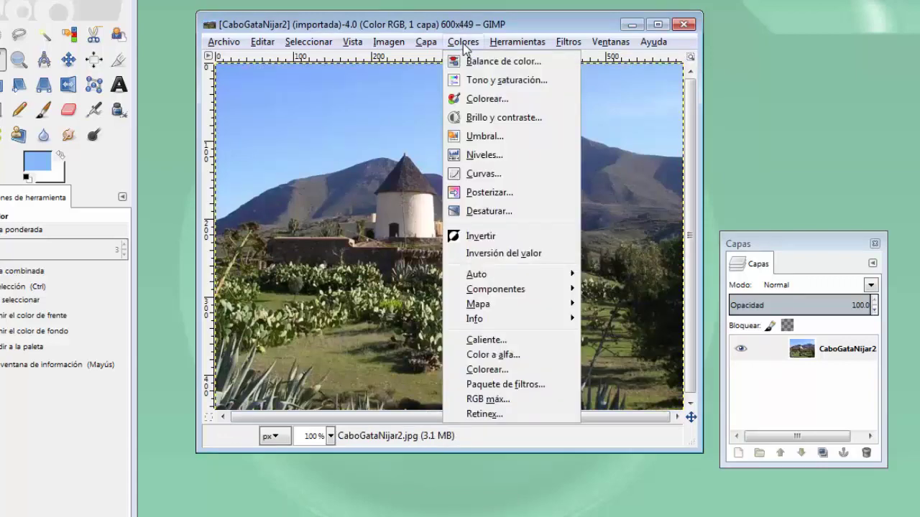
Apply Retinex with defaults: Uniforme, scale 240, 3 divisions, dynamic 1.2.
{"action": "left_click", "coordinate": [496, 414]}
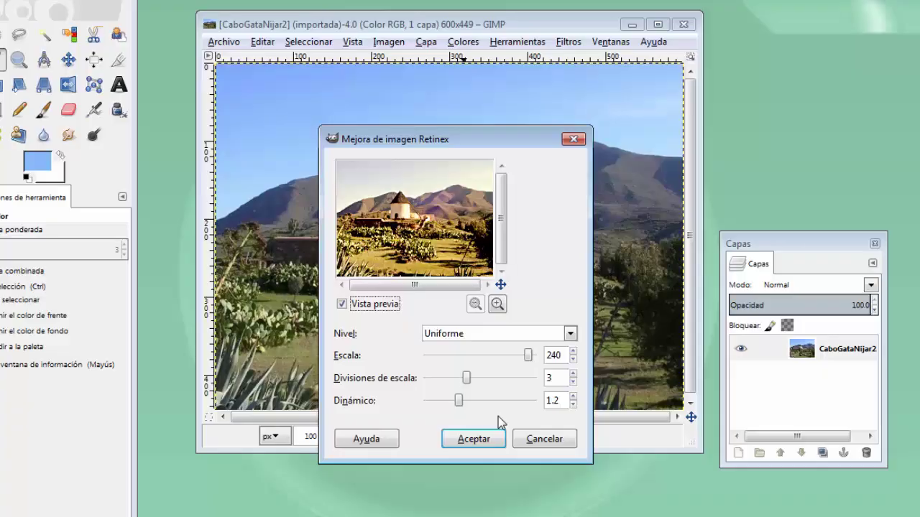
{"action": "left_click", "coordinate": [485, 438]}
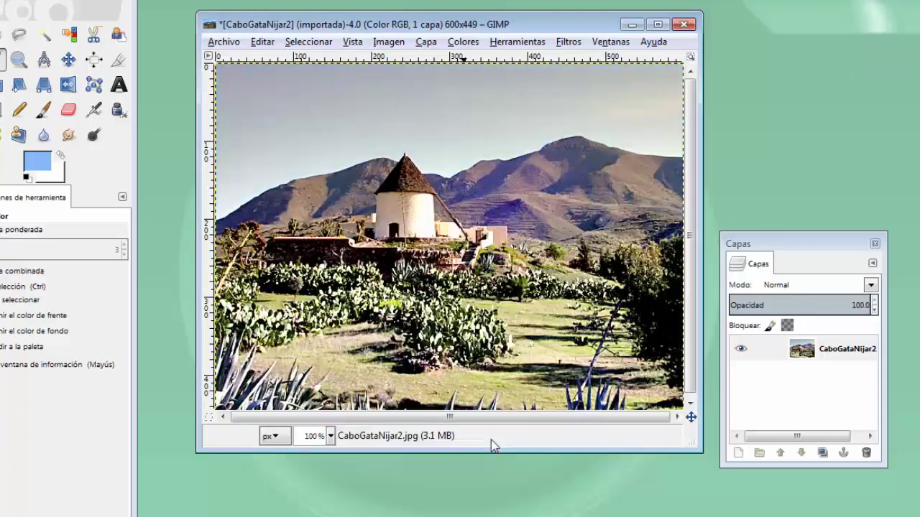